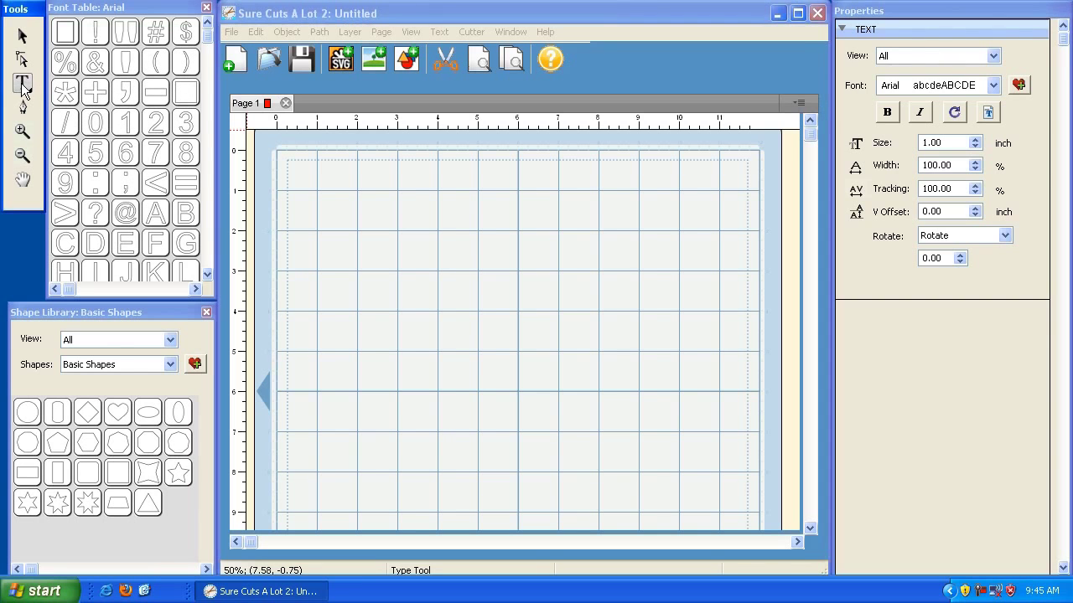
# - Open the font list in the text properties and review the installed fonts
pyautogui.click(876, 15)
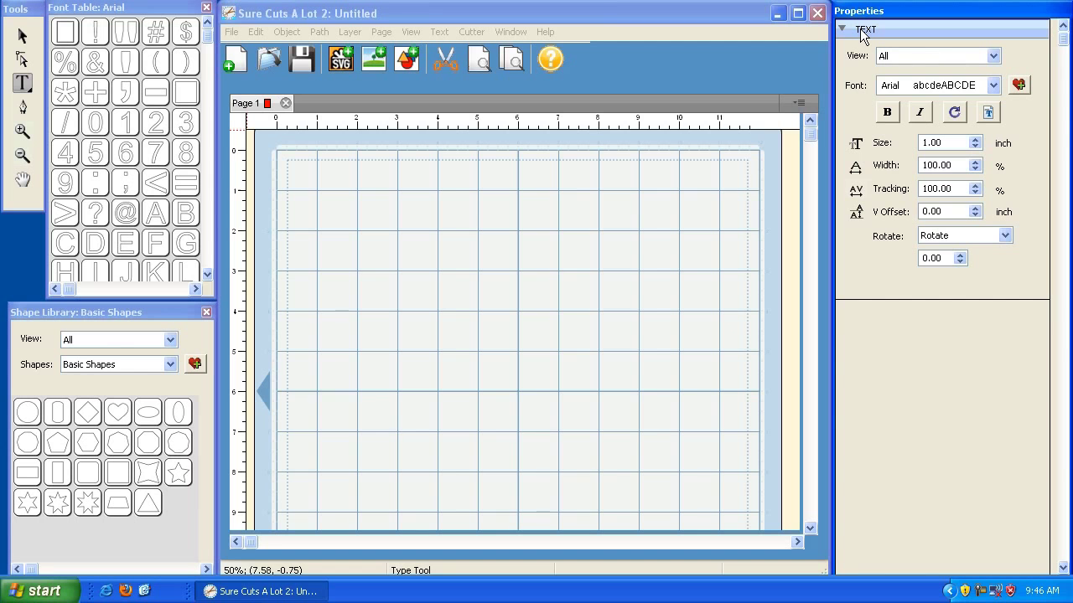
pyautogui.click(992, 87)
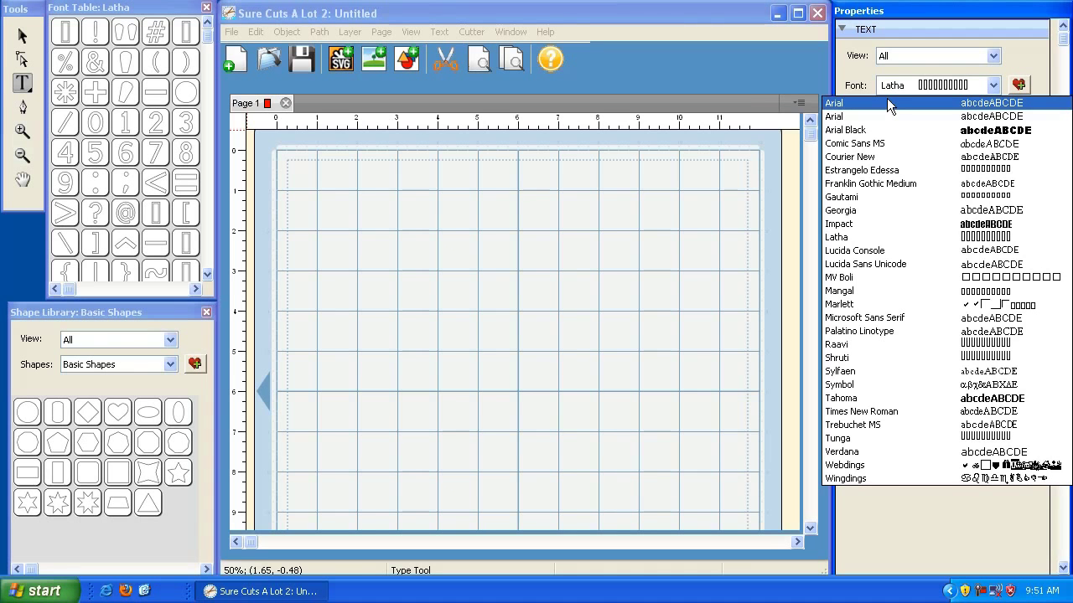
# - Switch to Firefox, go to google.com and search for "free fonts"
pyautogui.click(126, 591)
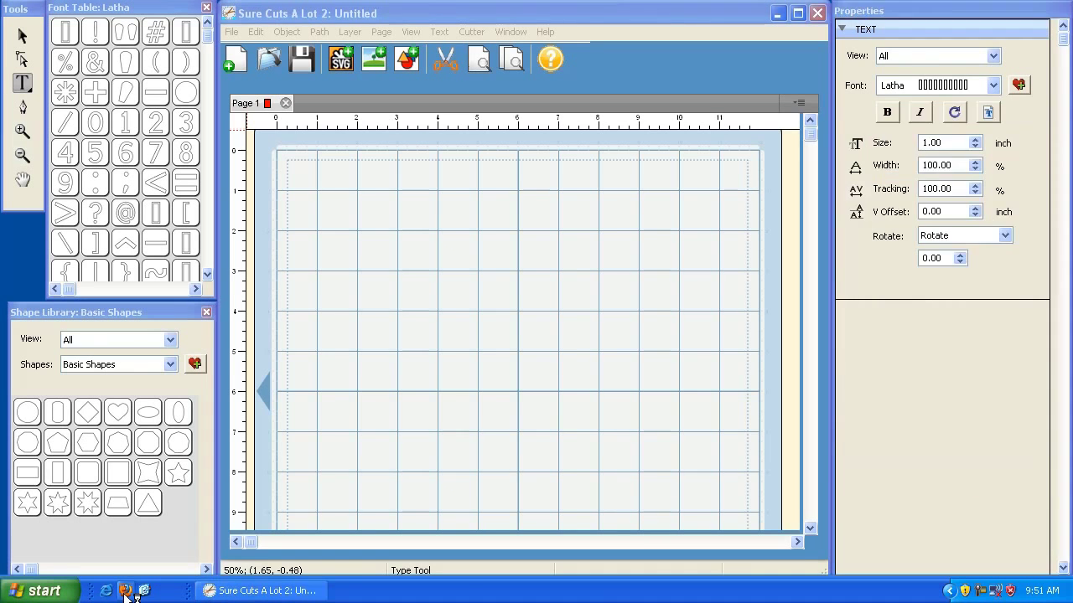
pyautogui.write('google.com')
pyautogui.press('Return')
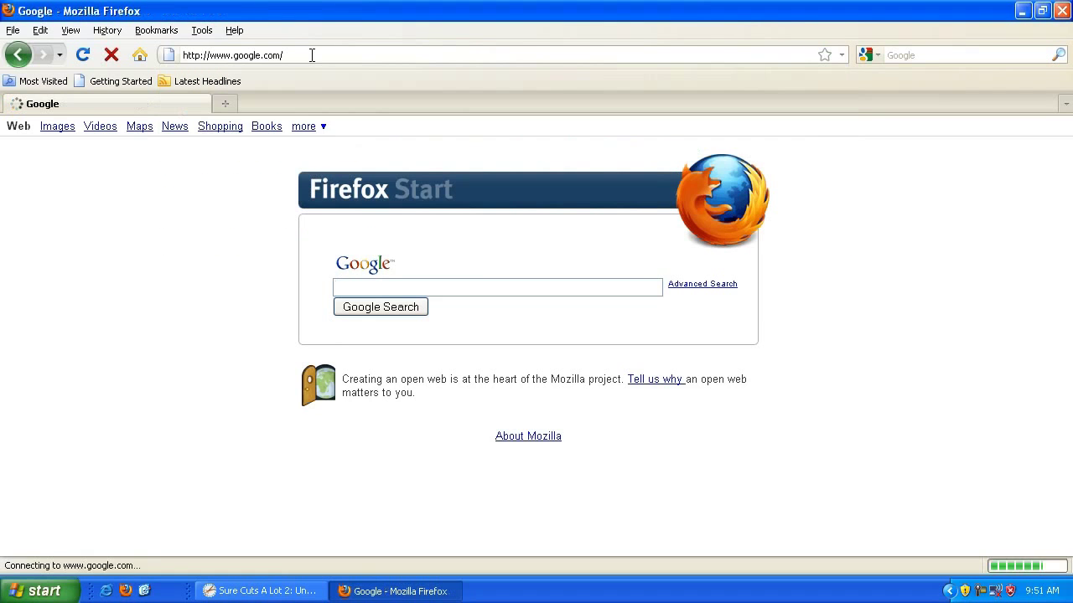
pyautogui.write('free fo')
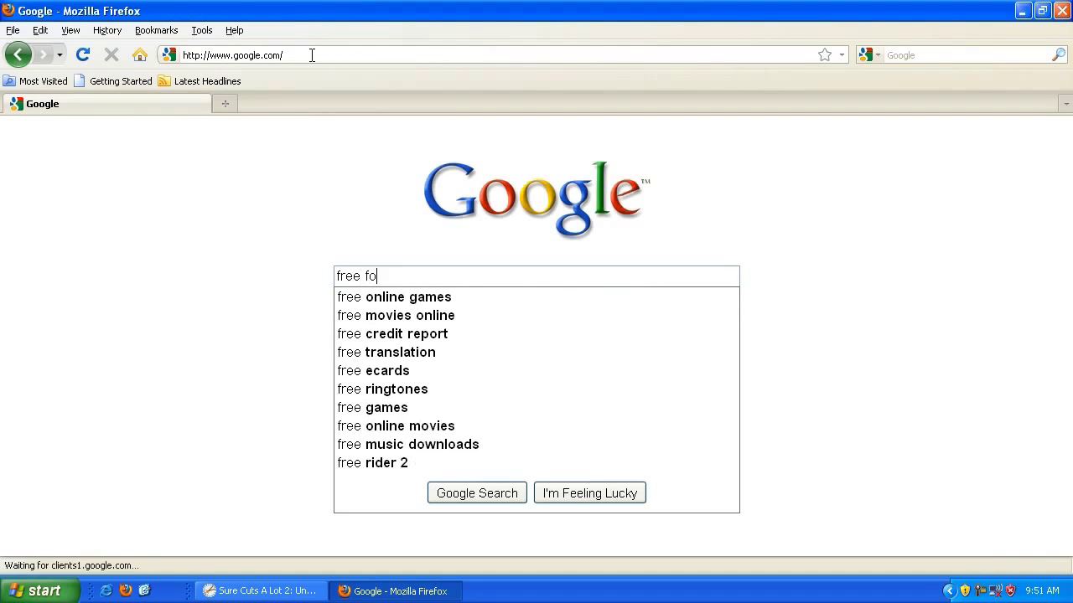
pyautogui.write('nts')
pyautogui.press('Return')
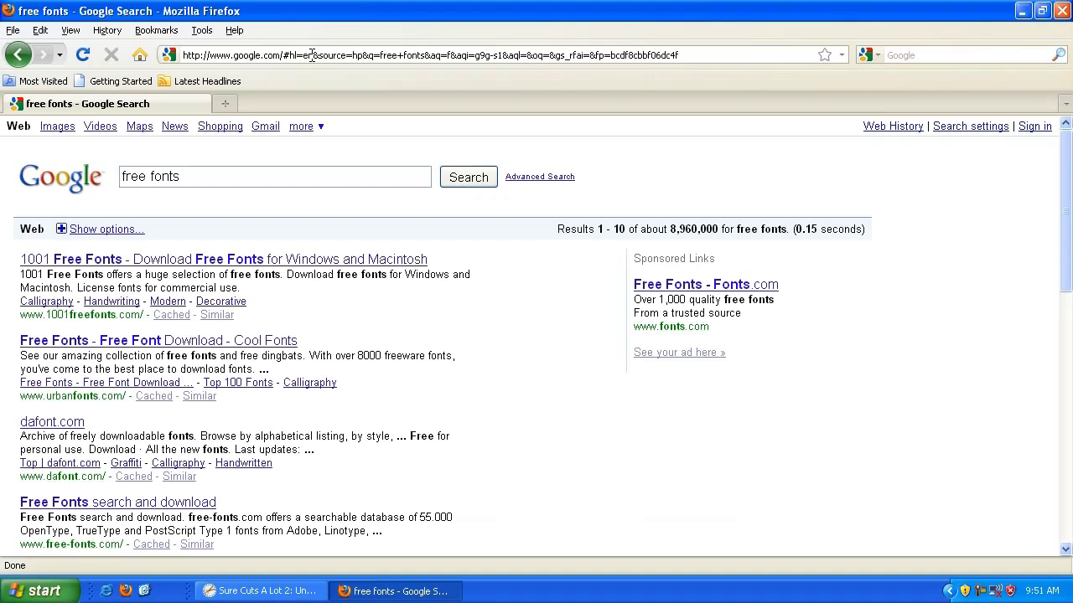
# - Open the 1001 Free Fonts website from the search results and browse its featured fonts to Katy Berry
pyautogui.click(72, 262)
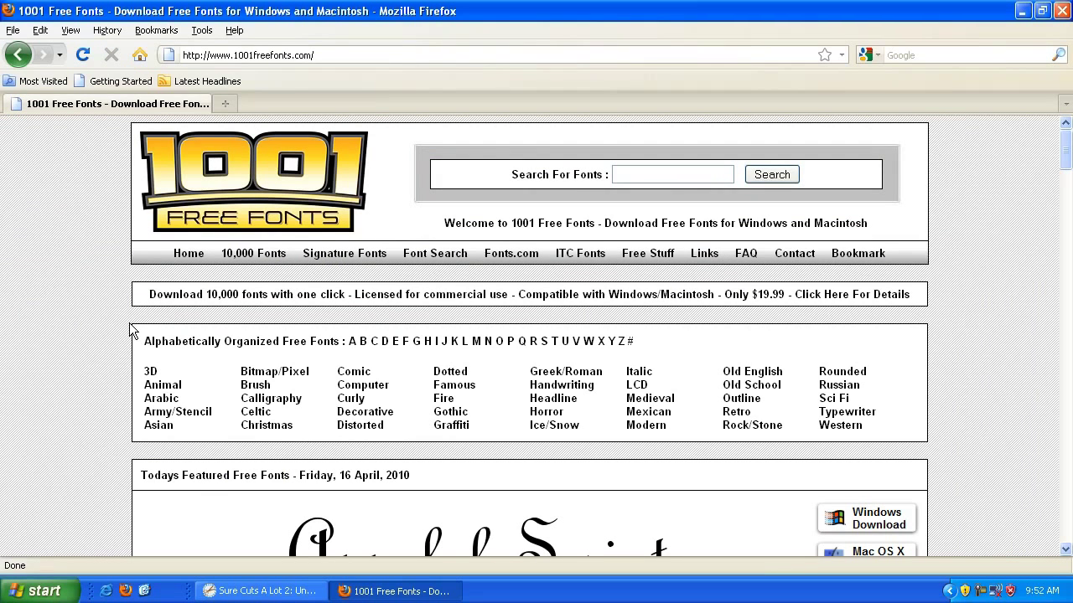
pyautogui.scroll(-8, 131, 331)
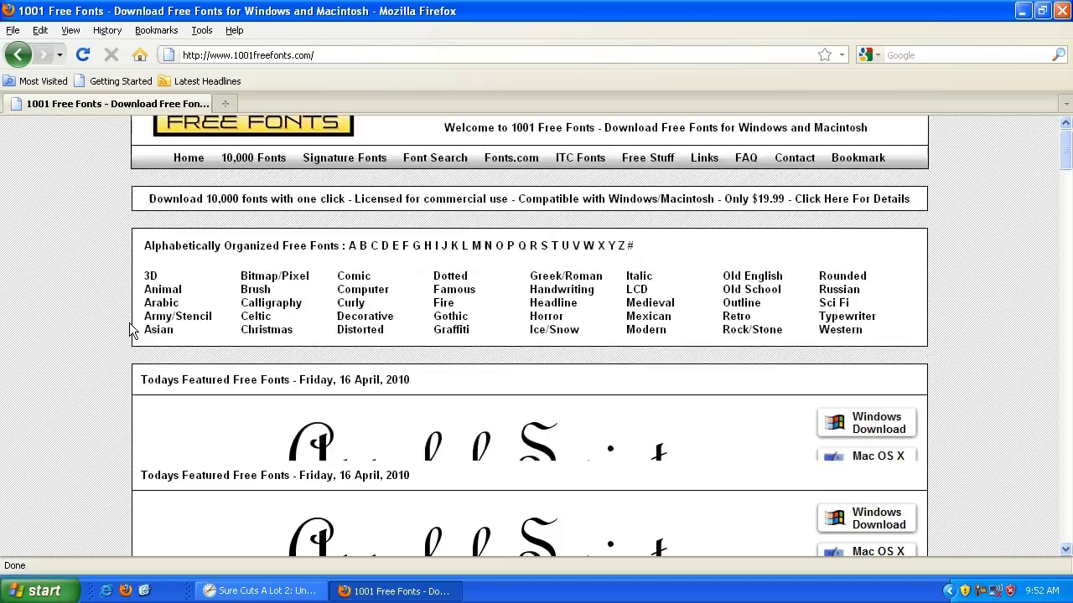
pyautogui.scroll(-12, 132, 331)
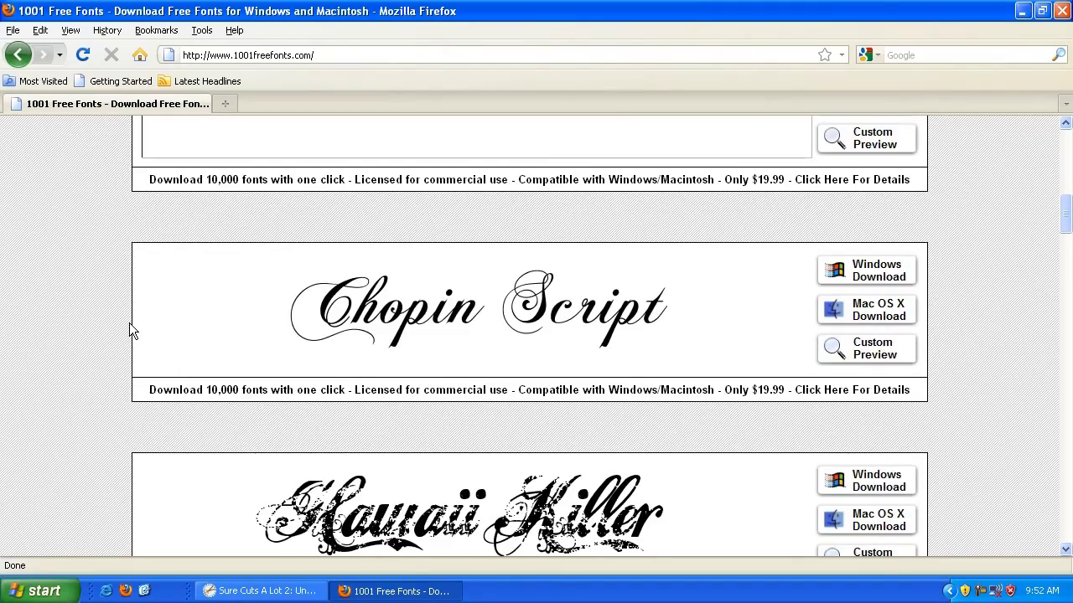
pyautogui.scroll(-4, 130, 331)
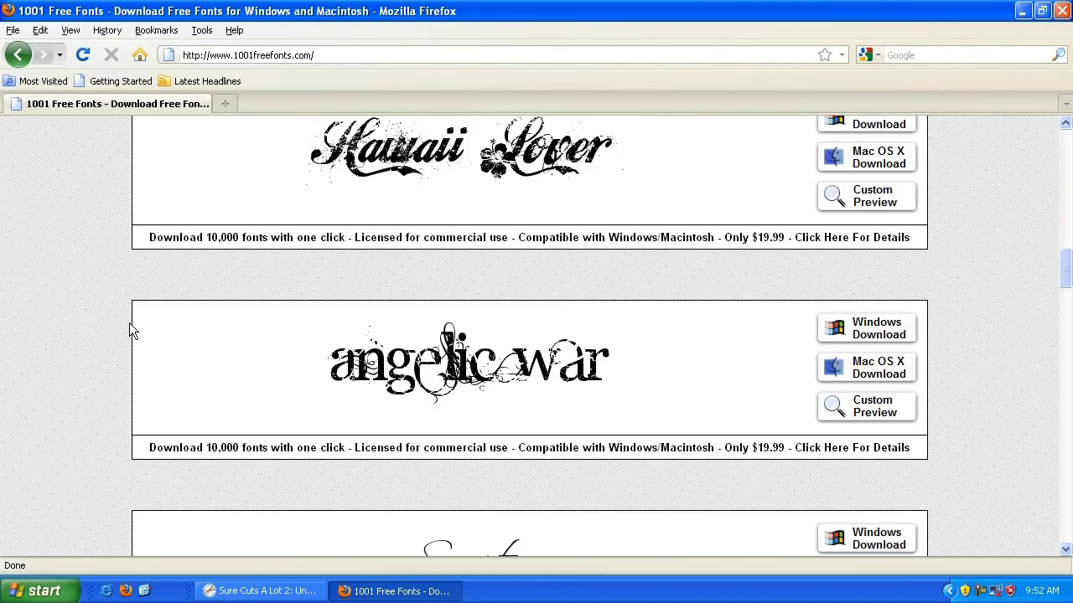
pyautogui.scroll(-4, 130, 325)
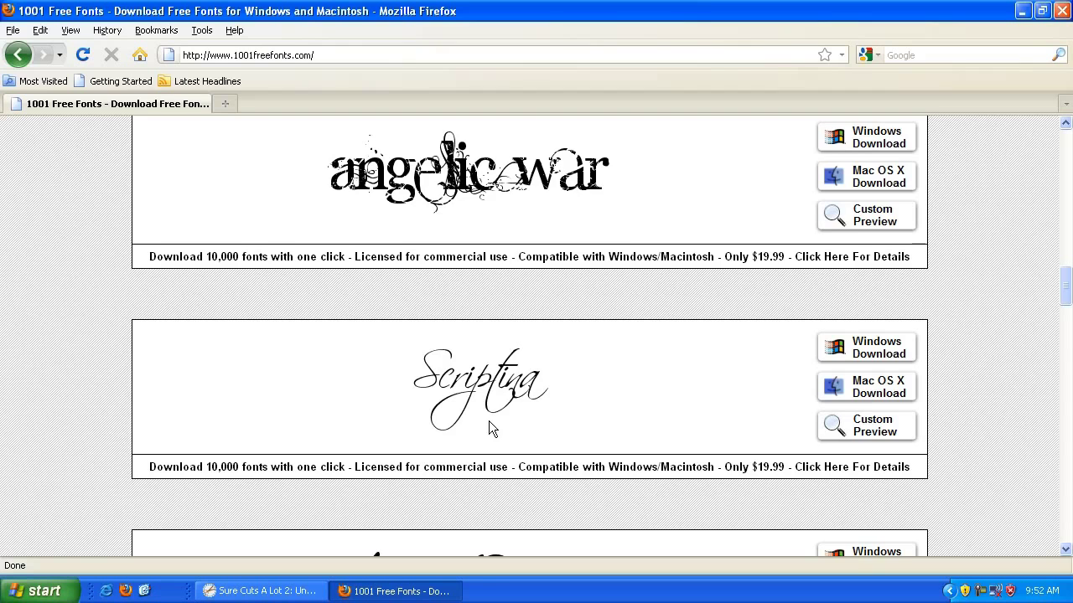
pyautogui.scroll(-6, 488, 421)
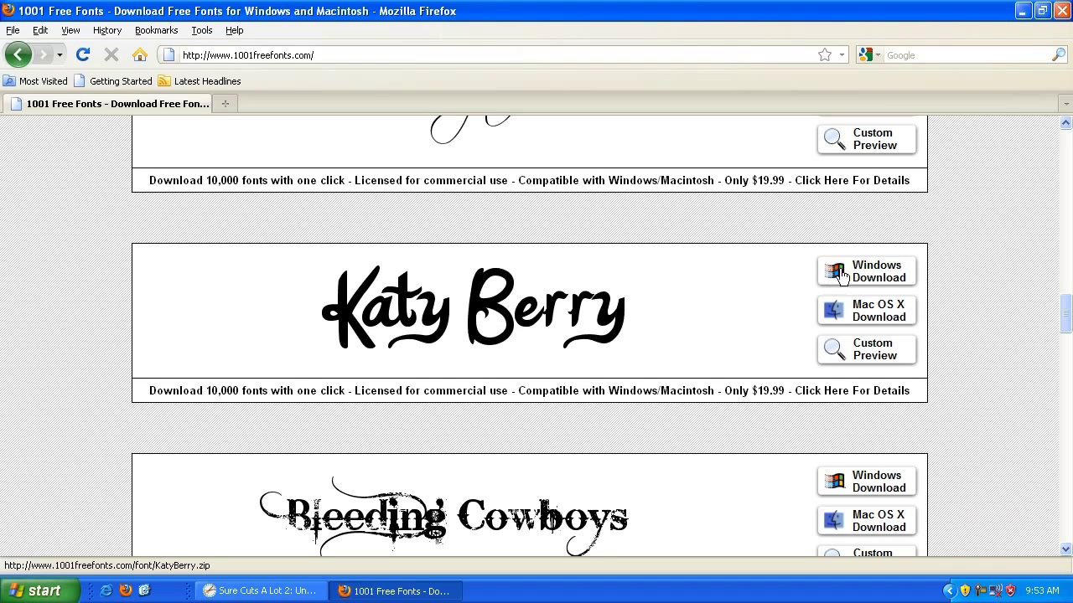
# - Download the Windows version of the Katy Berry font as KatyBerry.zip to the Desktop and close the browser
pyautogui.click(872, 274)
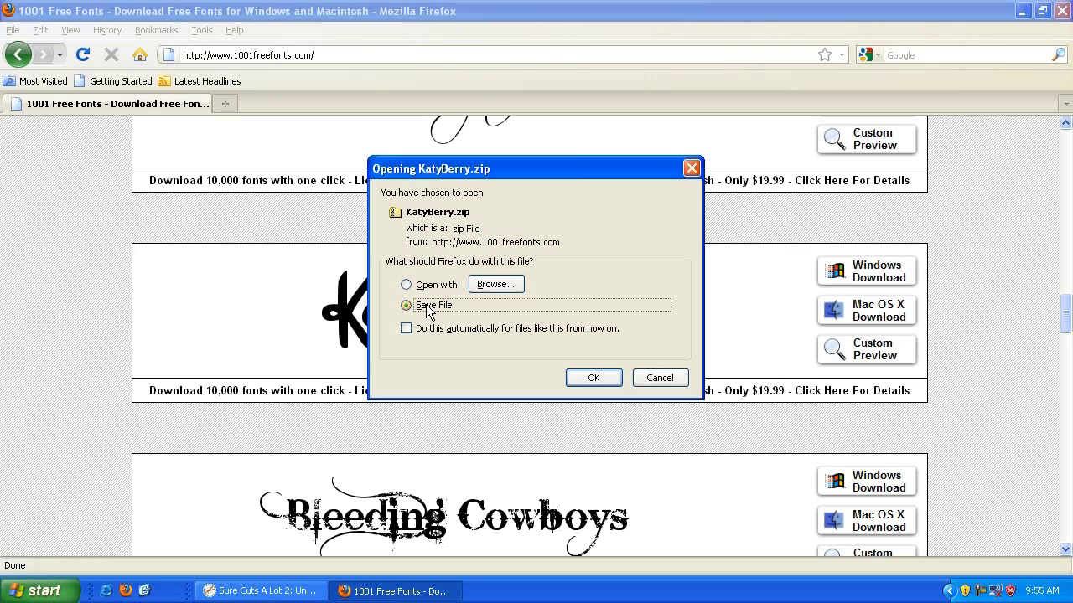
pyautogui.click(592, 378)
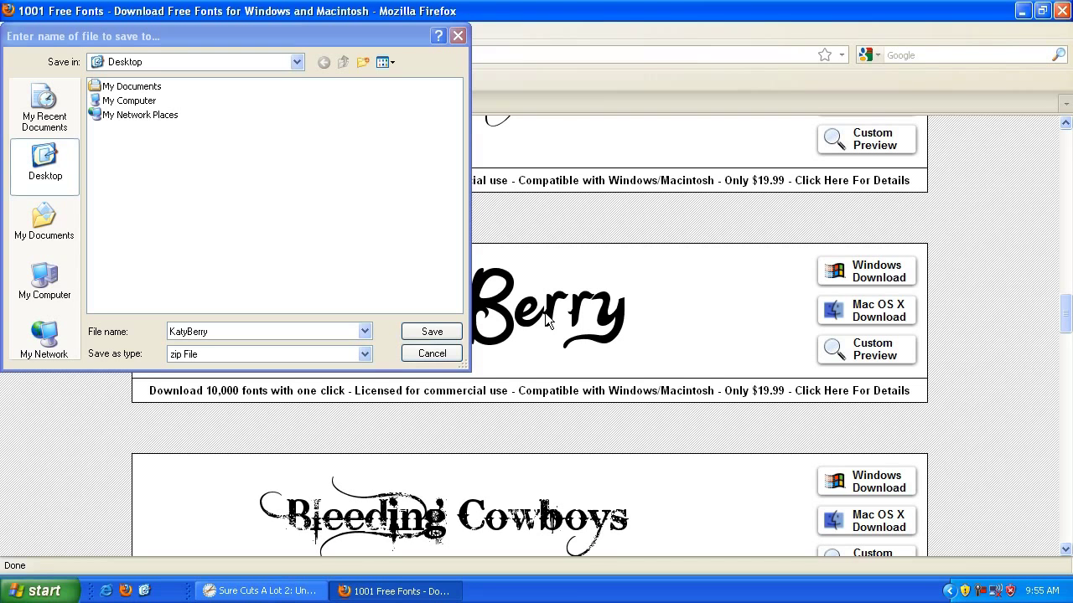
pyautogui.click(49, 172)
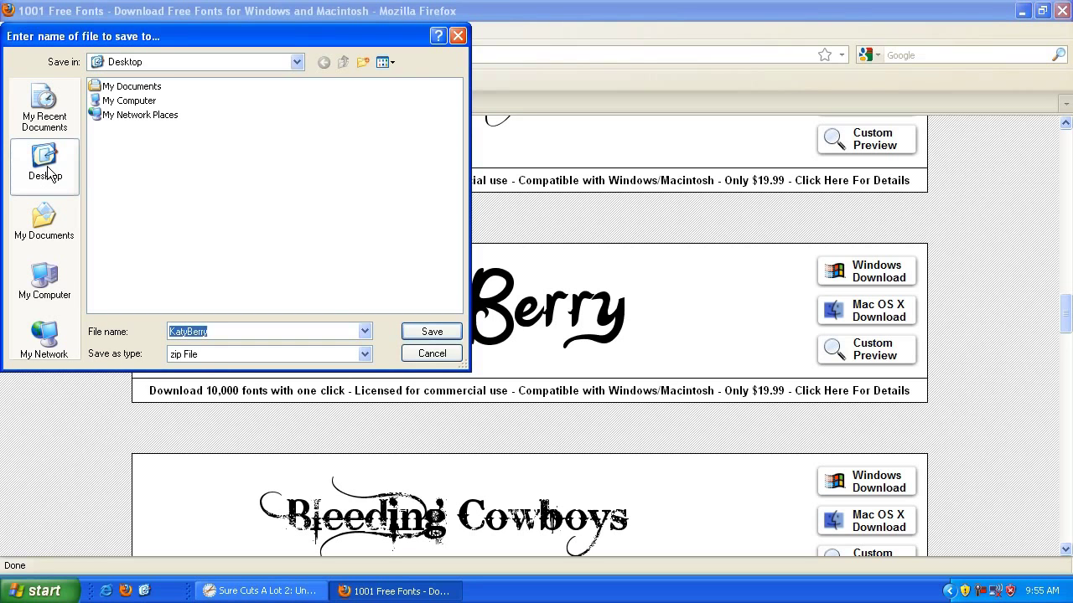
pyautogui.click(432, 334)
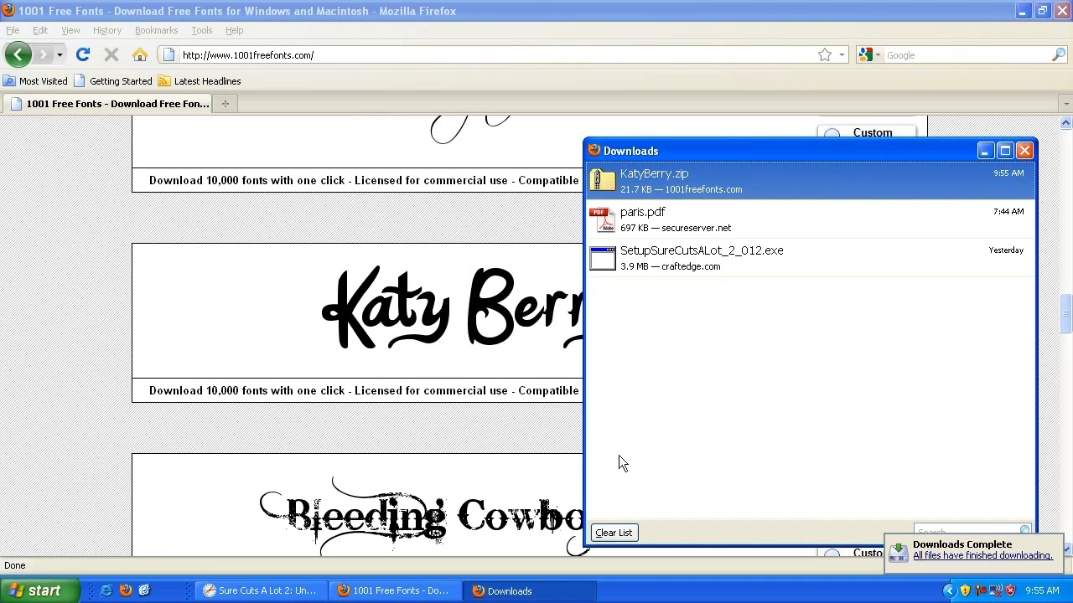
pyautogui.click(1024, 150)
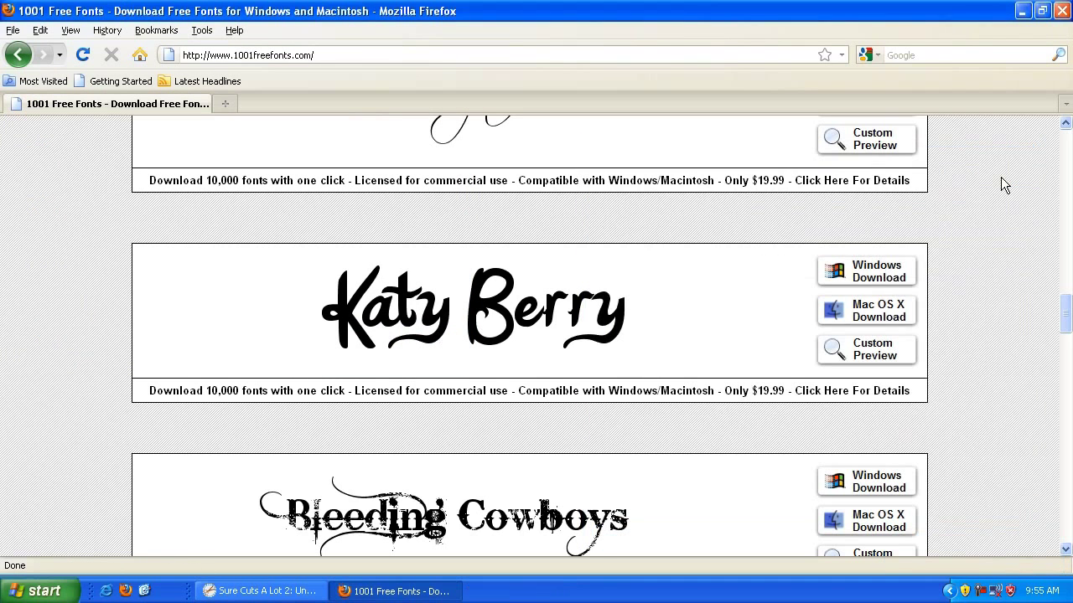
pyautogui.click(1063, 13)
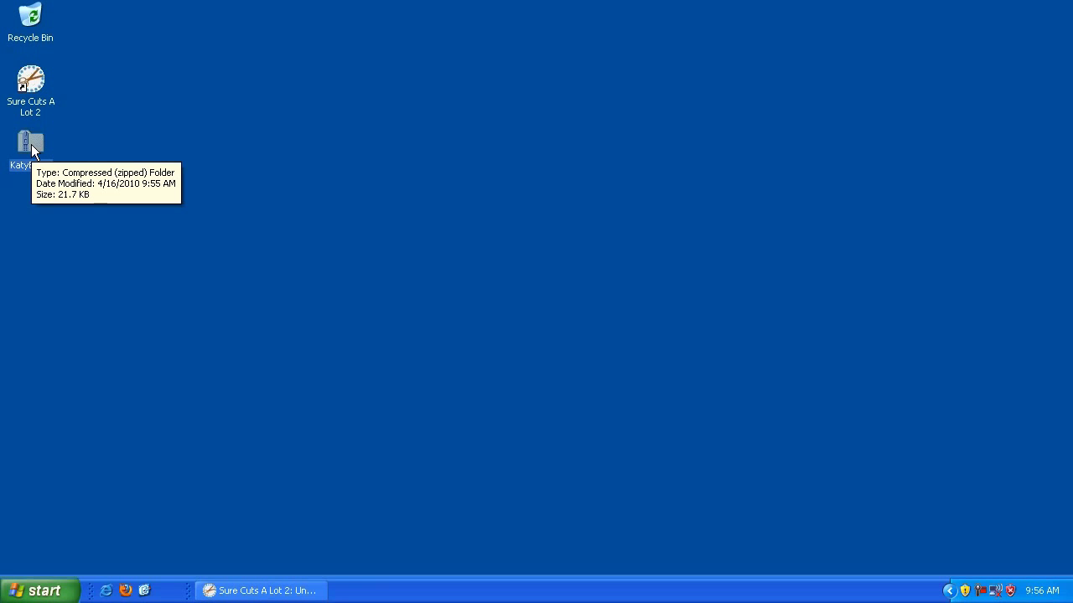
# - Extract all files from the KatyBerry zip archive into a KatyBerry folder on the Desktop and show the extracted files
pyautogui.doubleClick(31, 144)
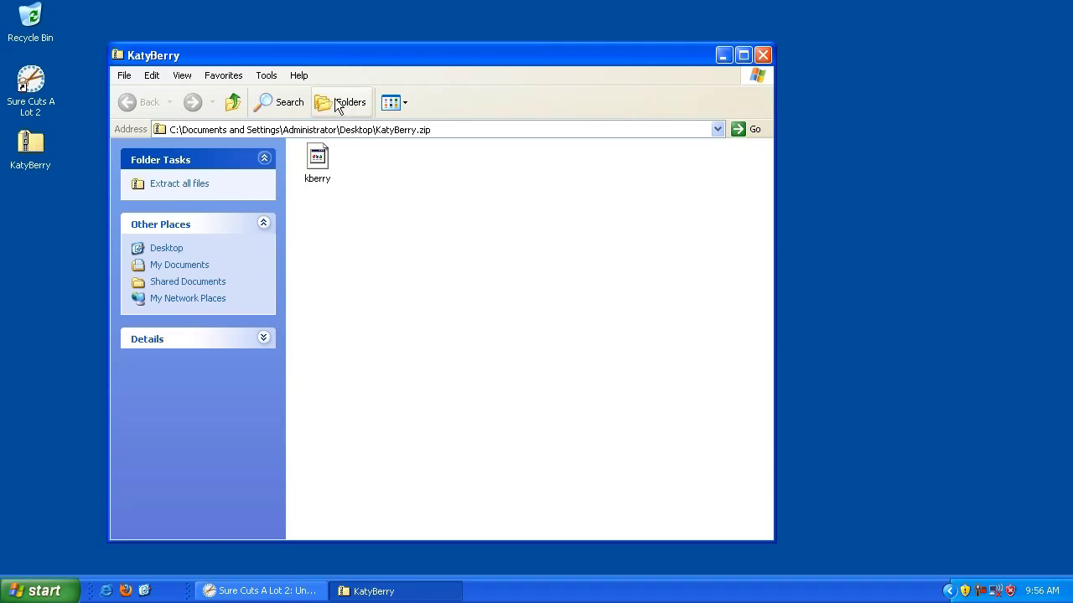
pyautogui.click(189, 187)
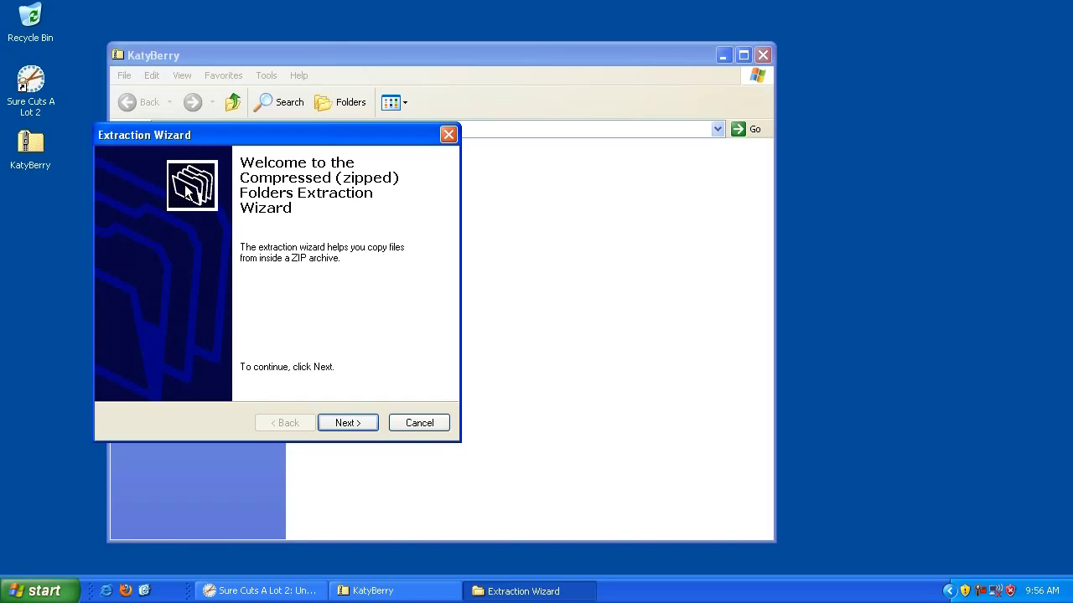
pyautogui.click(347, 423)
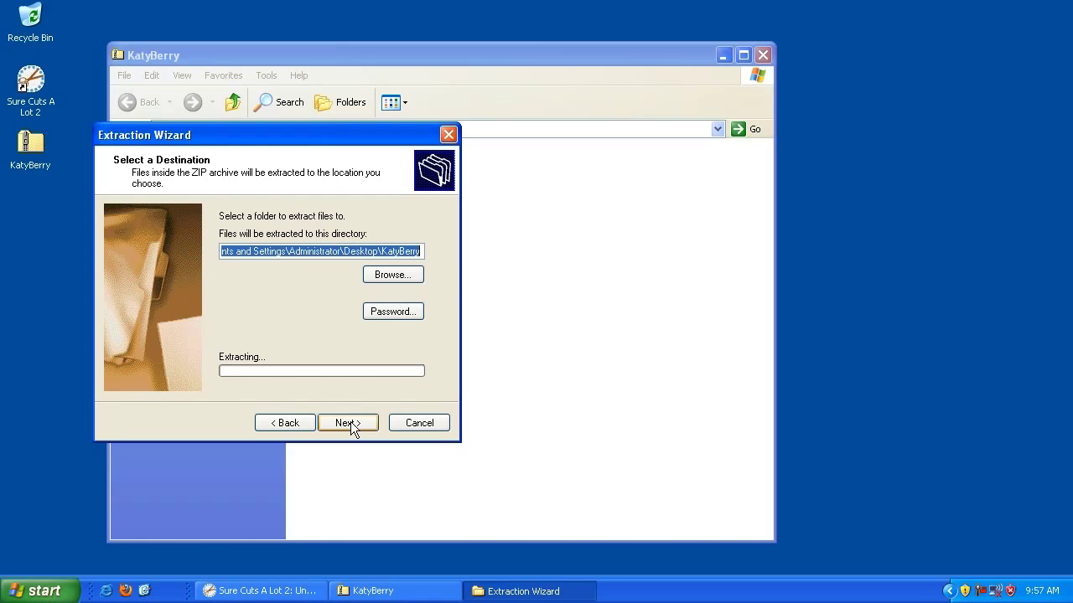
pyautogui.click(350, 421)
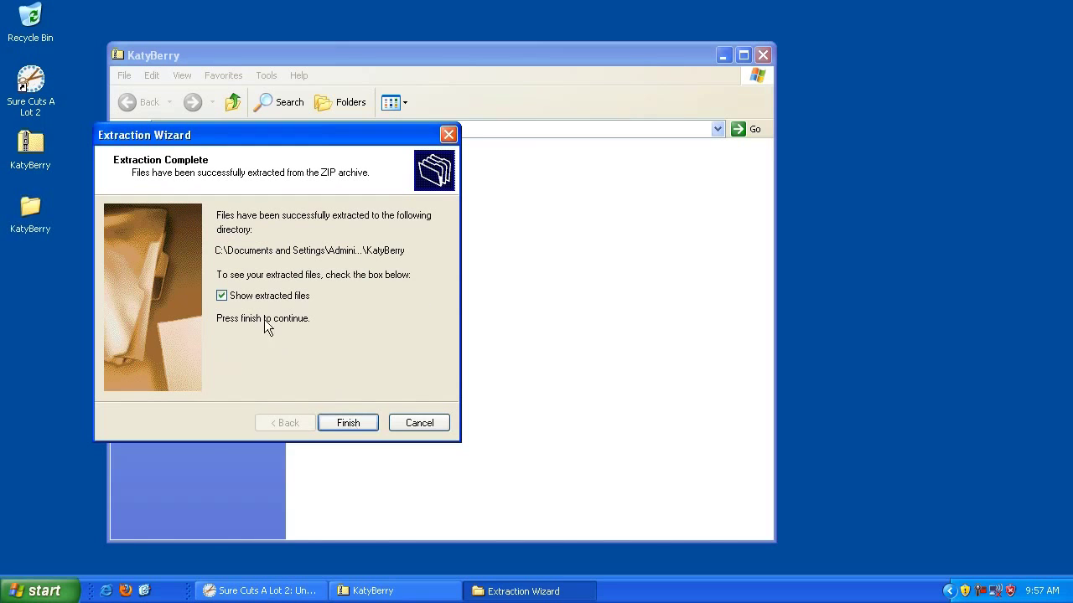
pyautogui.click(347, 424)
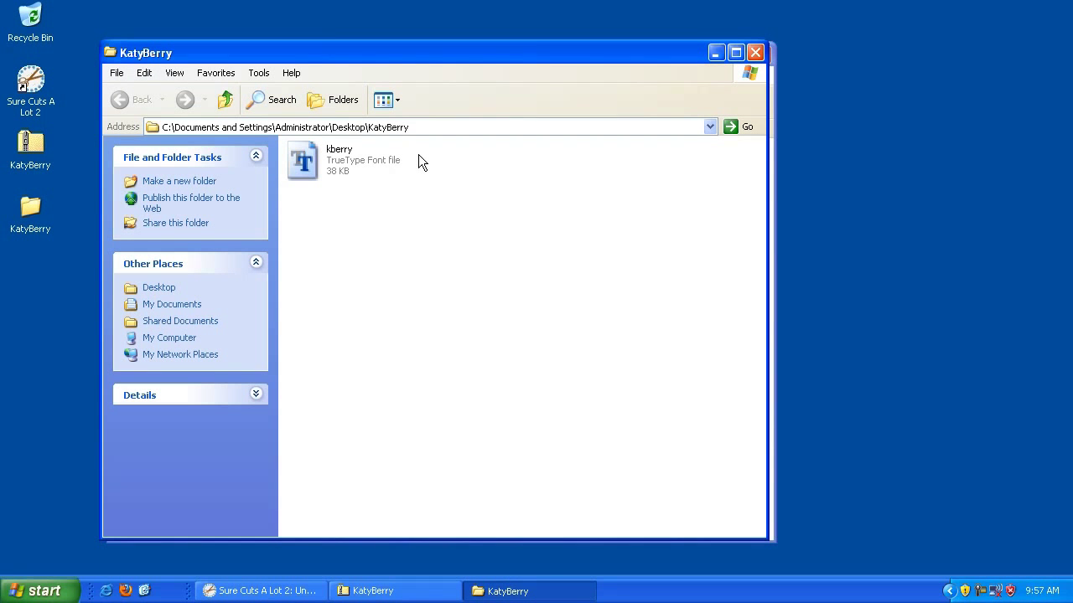
# - Compare the extracted kberry font file with the one inside the zip archive, and close the archive's window
pyautogui.moveTo(363, 58); pyautogui.dragTo(619, 60)
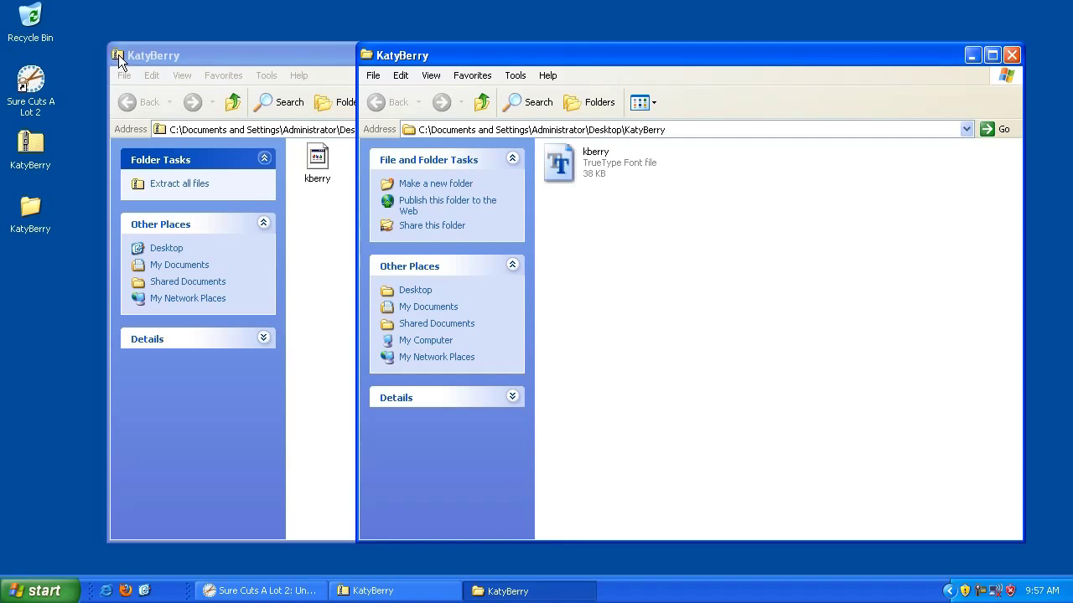
pyautogui.click(560, 168)
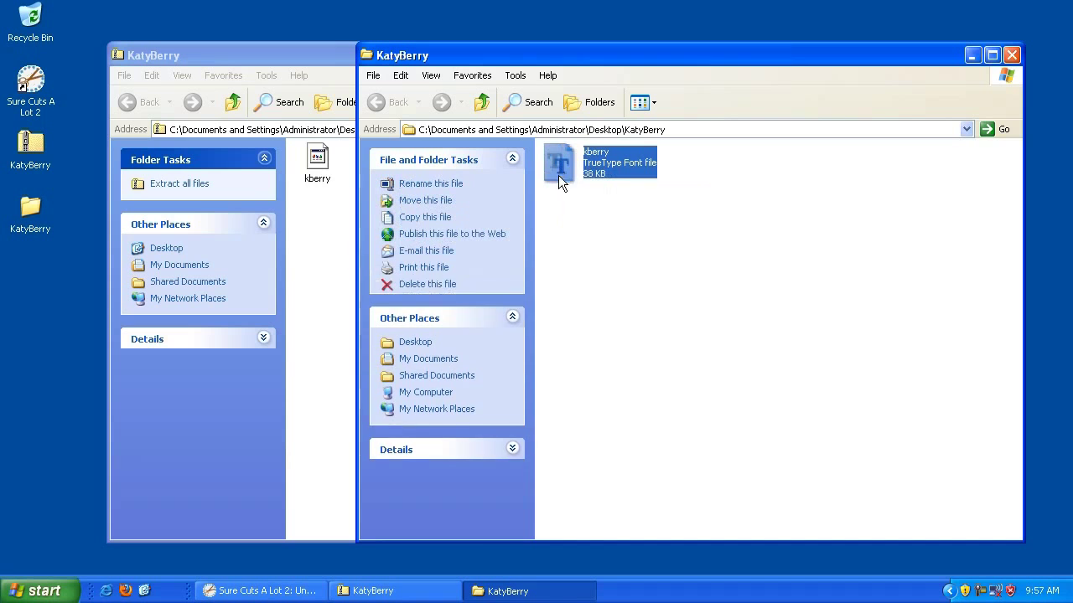
pyautogui.click(317, 163)
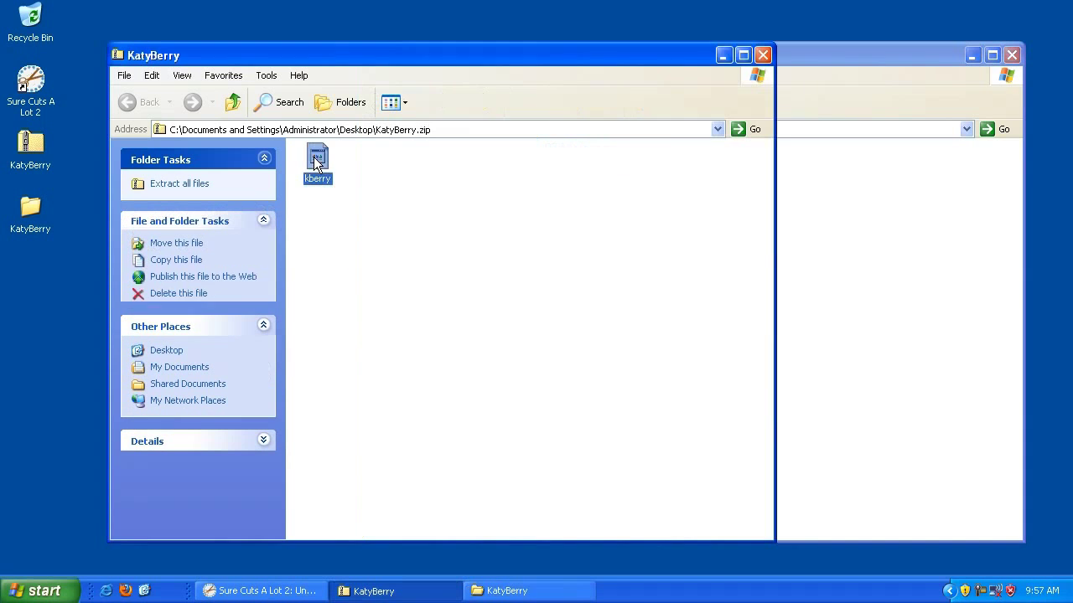
pyautogui.click(763, 56)
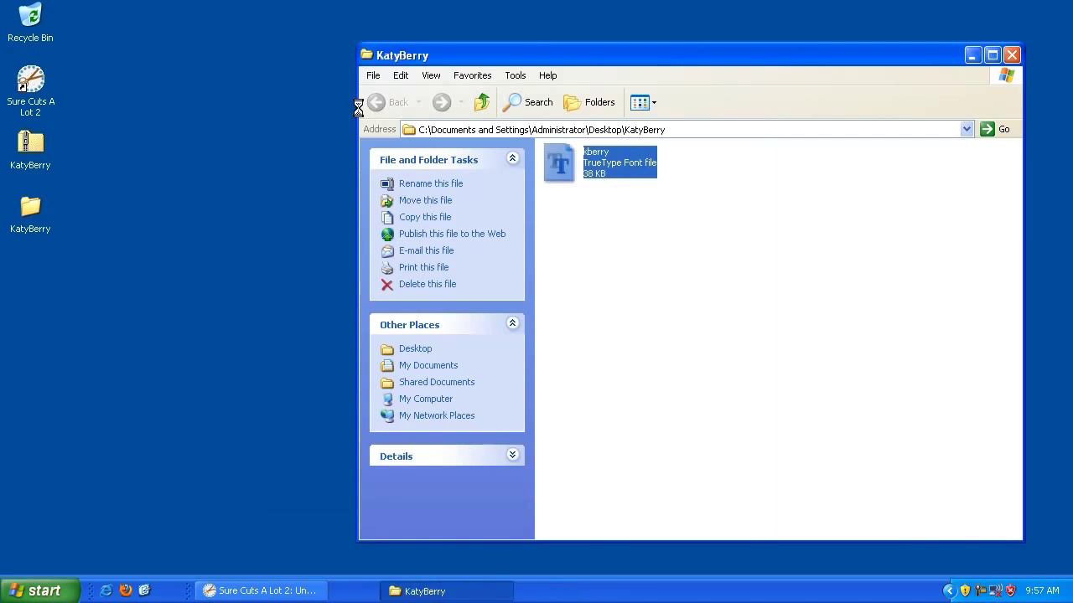
# - Move the KatyBerry zip archive from the desktop to the Recycle Bin, keeping the extracted folder
pyautogui.click(30, 150)
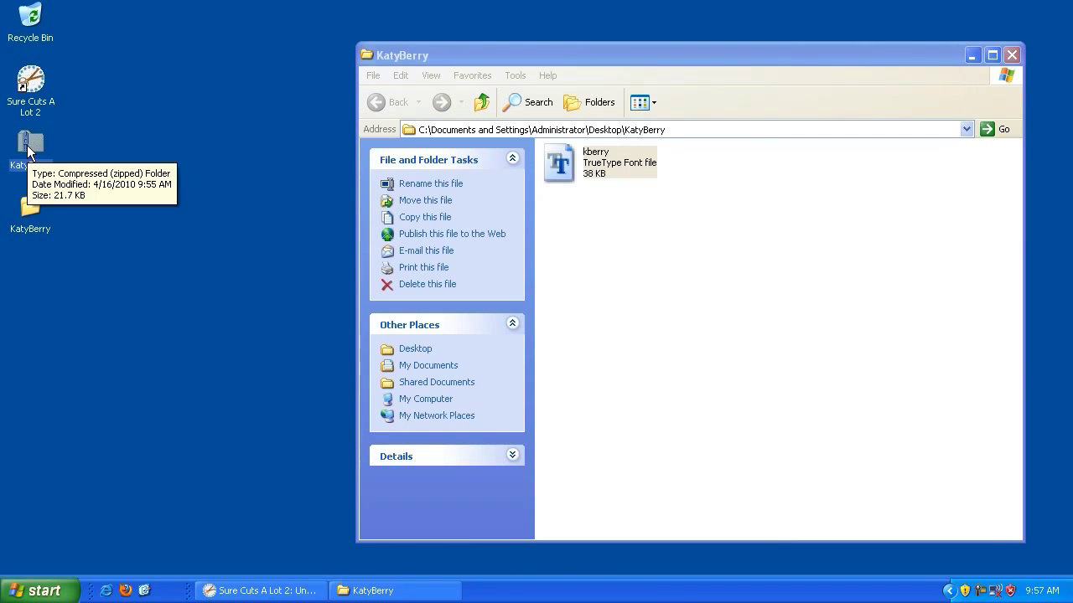
pyautogui.click(30, 211)
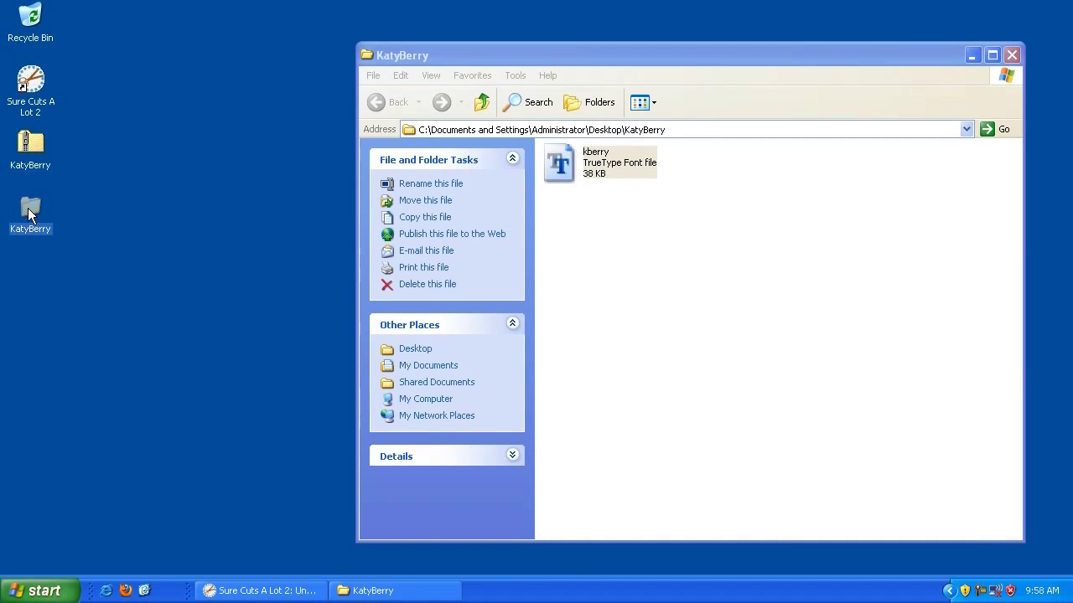
pyautogui.moveTo(30, 144); pyautogui.dragTo(29, 20)
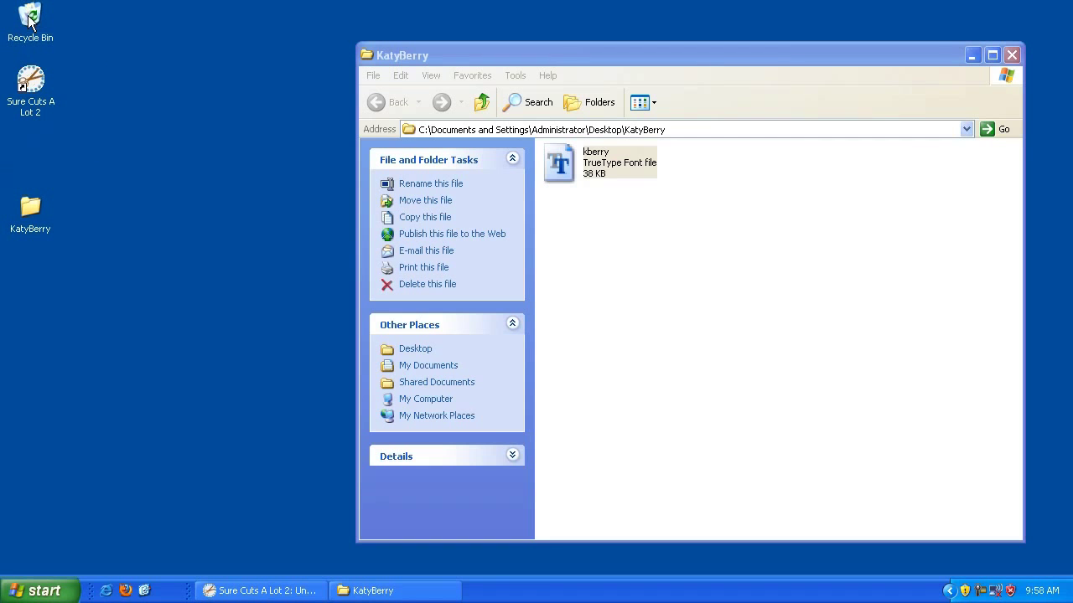
# - Reopen the extracted KatyBerry folder and move its window clear of the desktop icons
pyautogui.click(29, 210)
pyautogui.press('Delete')
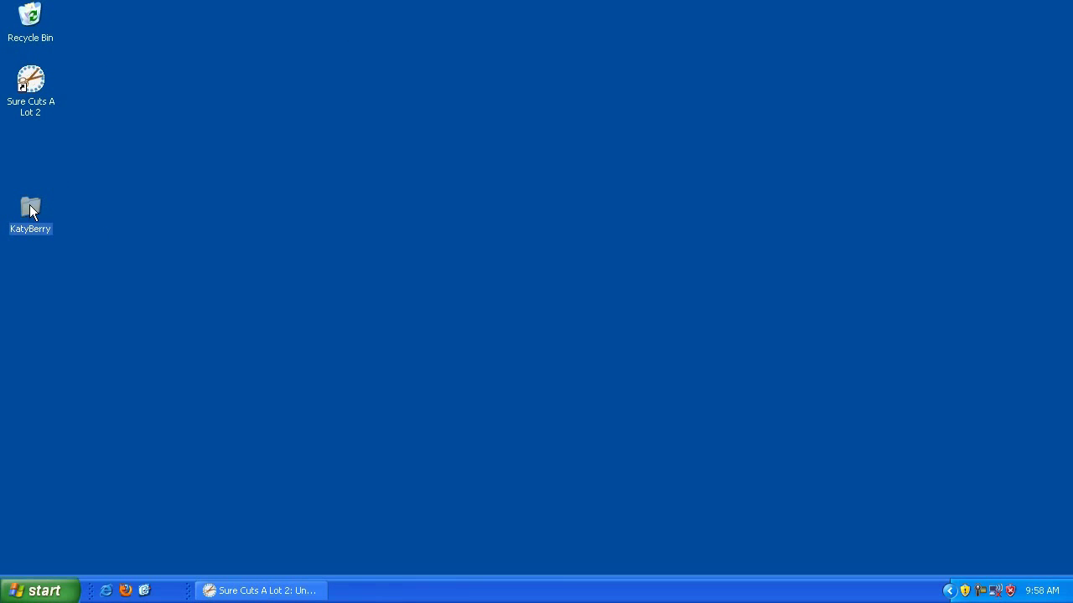
pyautogui.doubleClick(29, 209)
pyautogui.moveTo(276, 63); pyautogui.dragTo(434, 49)
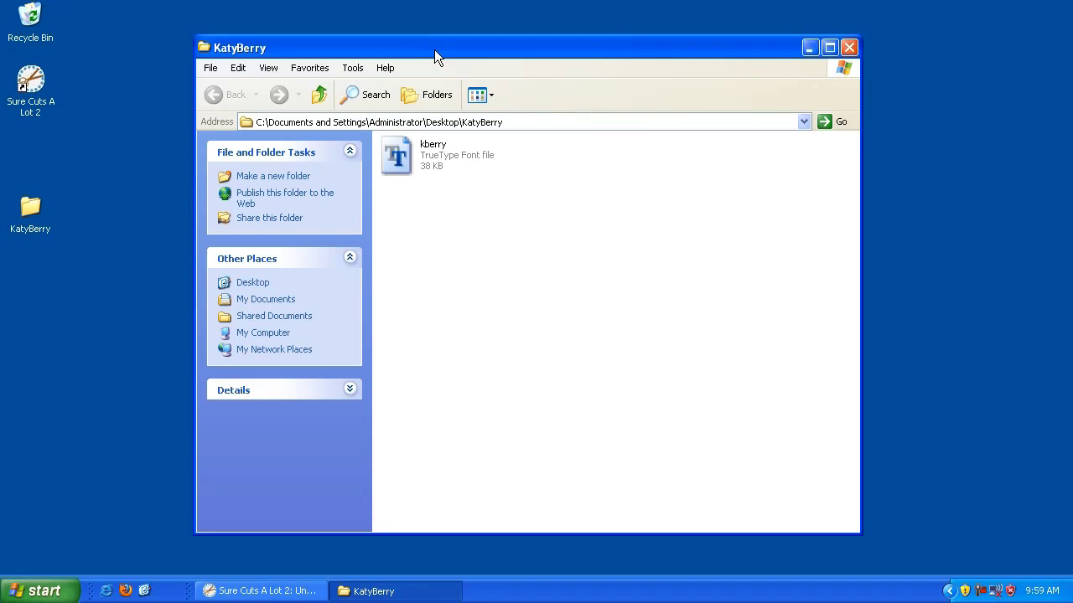
# - Switch back to Sure Cuts A Lot 2 and check the font selection in the text properties
pyautogui.click(247, 593)
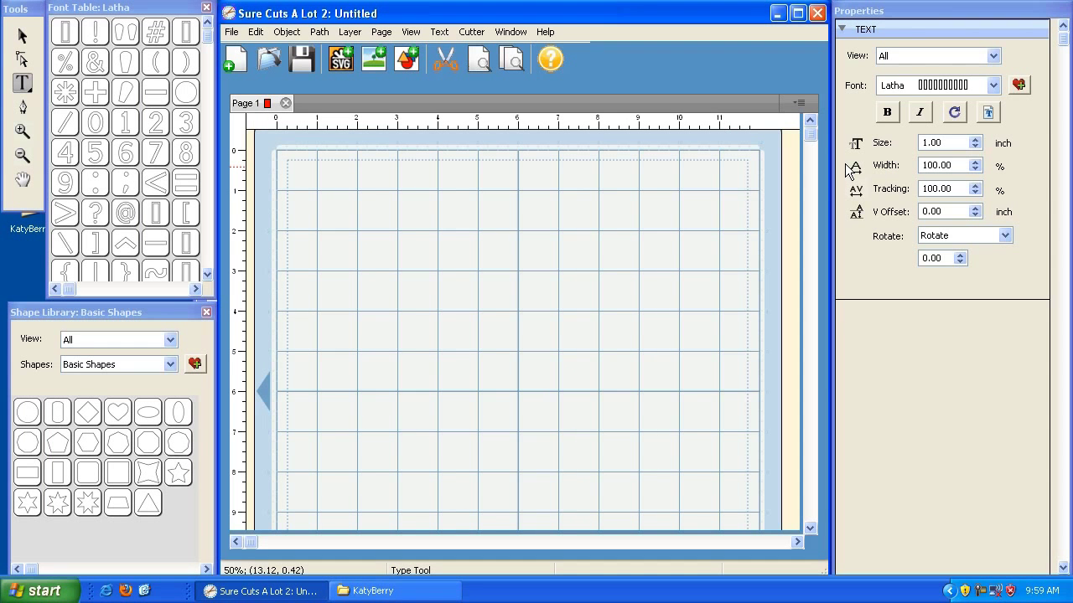
pyautogui.click(1006, 97)
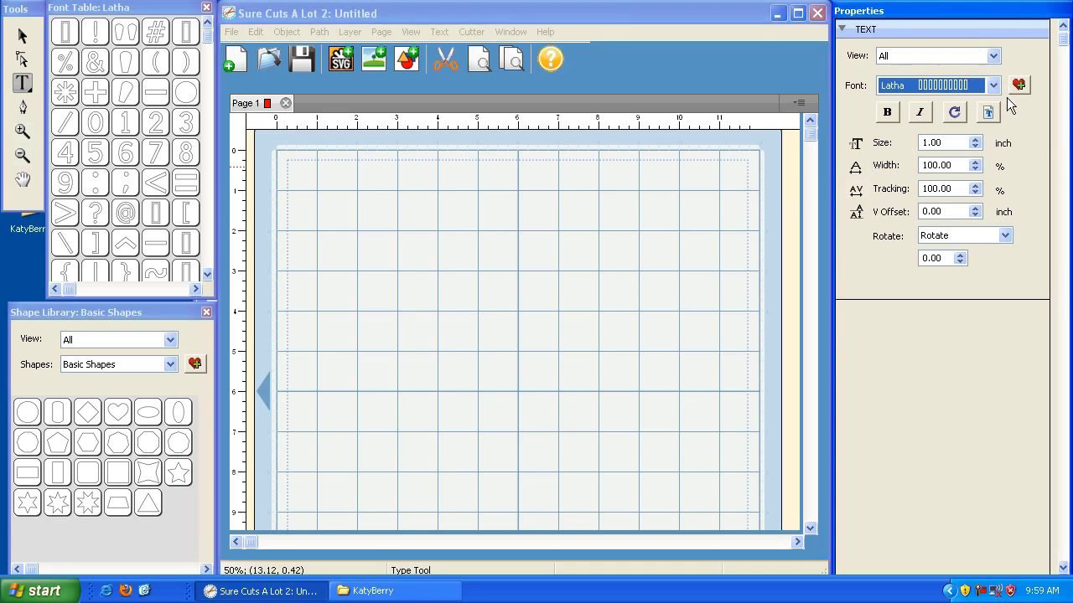
pyautogui.click(23, 85)
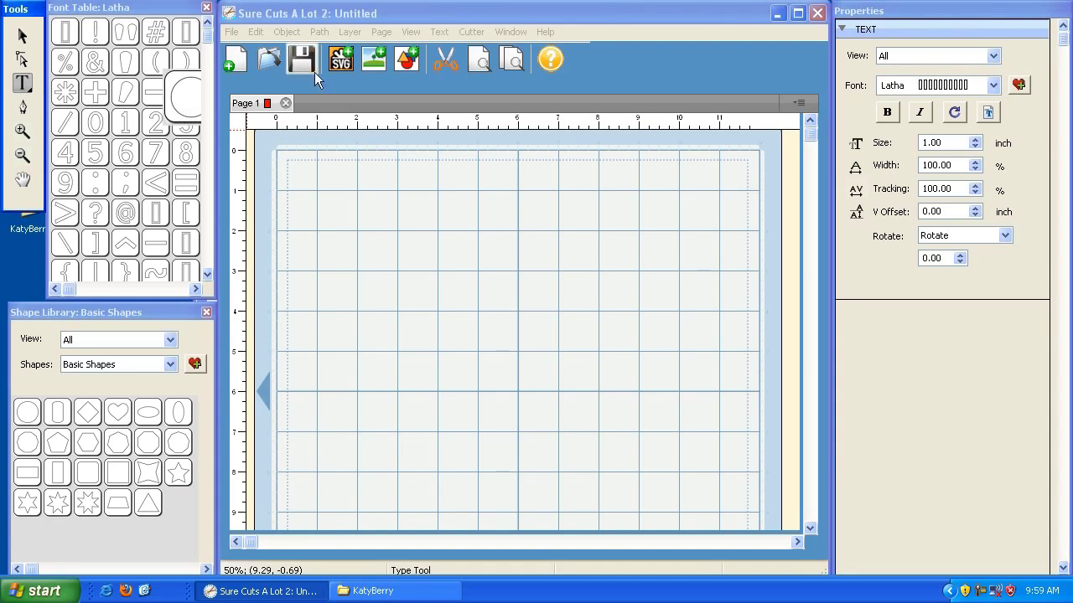
# - Load the kberry font file from the KatyBerry folder on the desktop as a temporary font for text
pyautogui.click(945, 24)
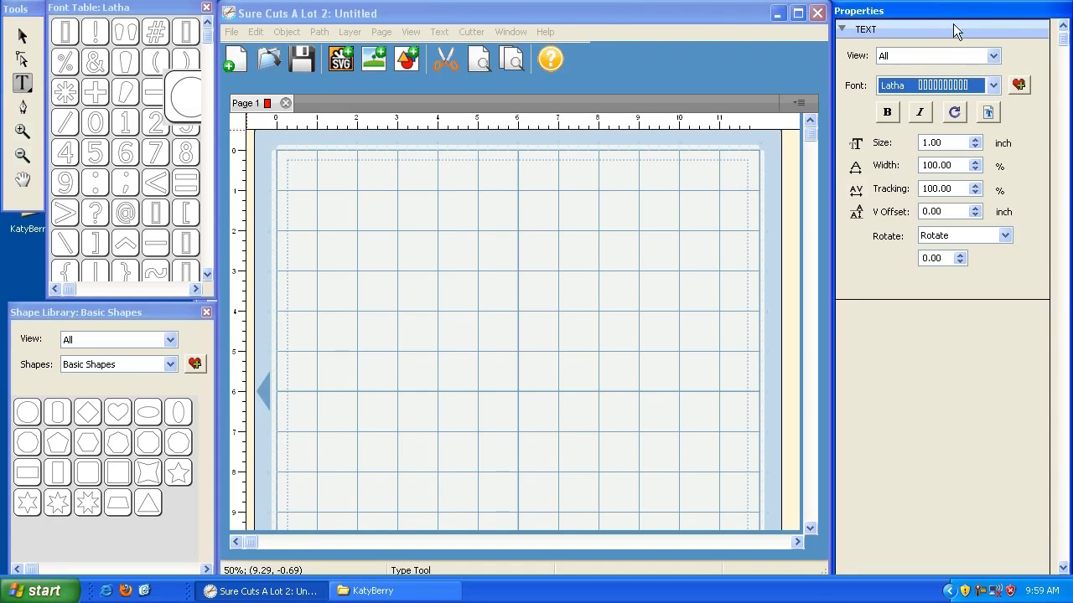
pyautogui.click(988, 113)
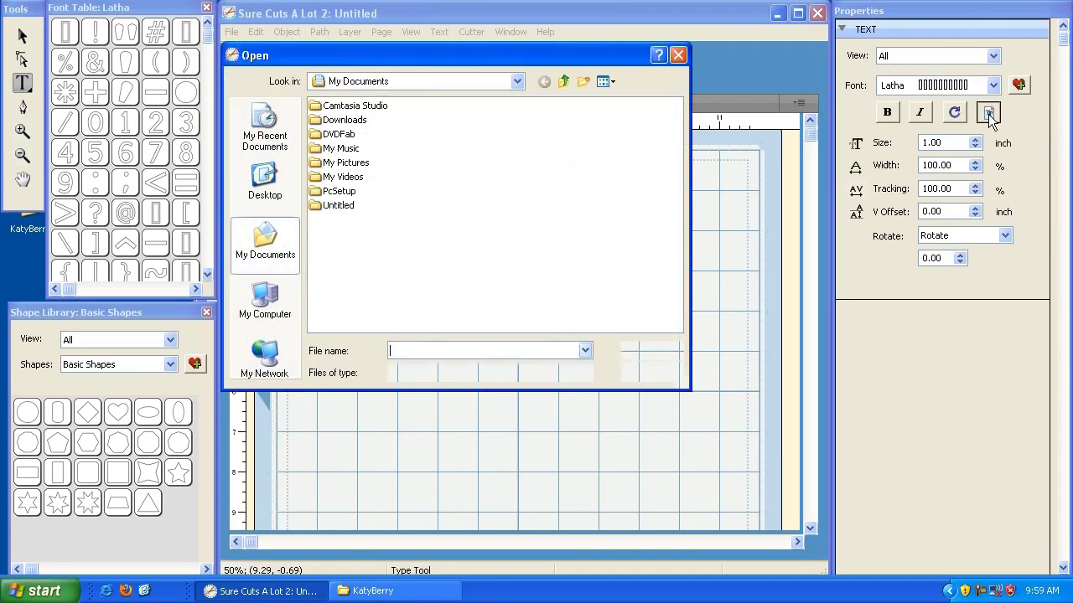
pyautogui.moveTo(319, 59); pyautogui.dragTo(324, 59)
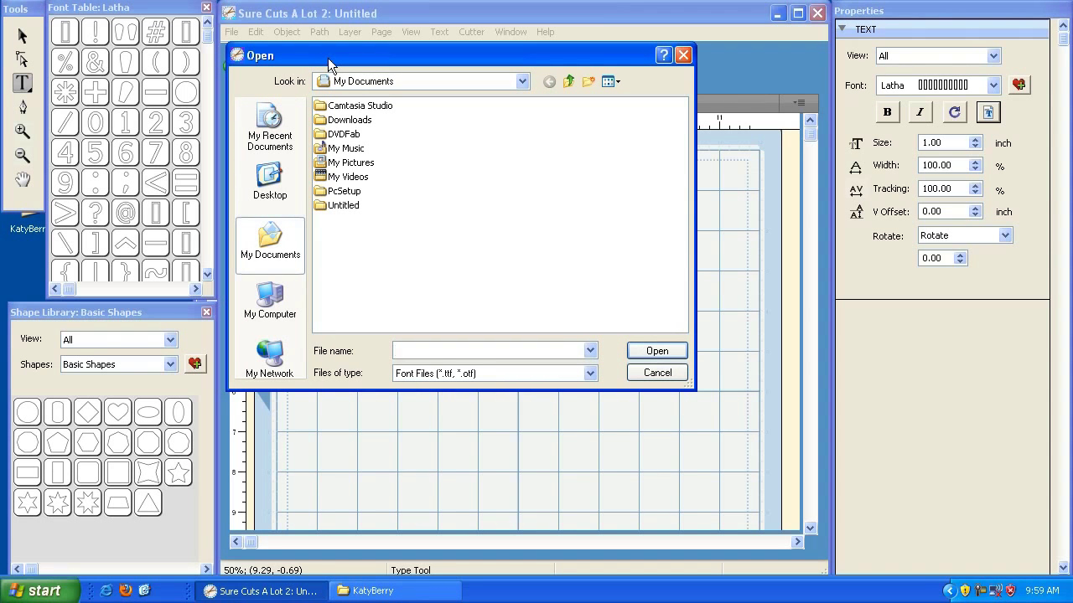
pyautogui.click(273, 189)
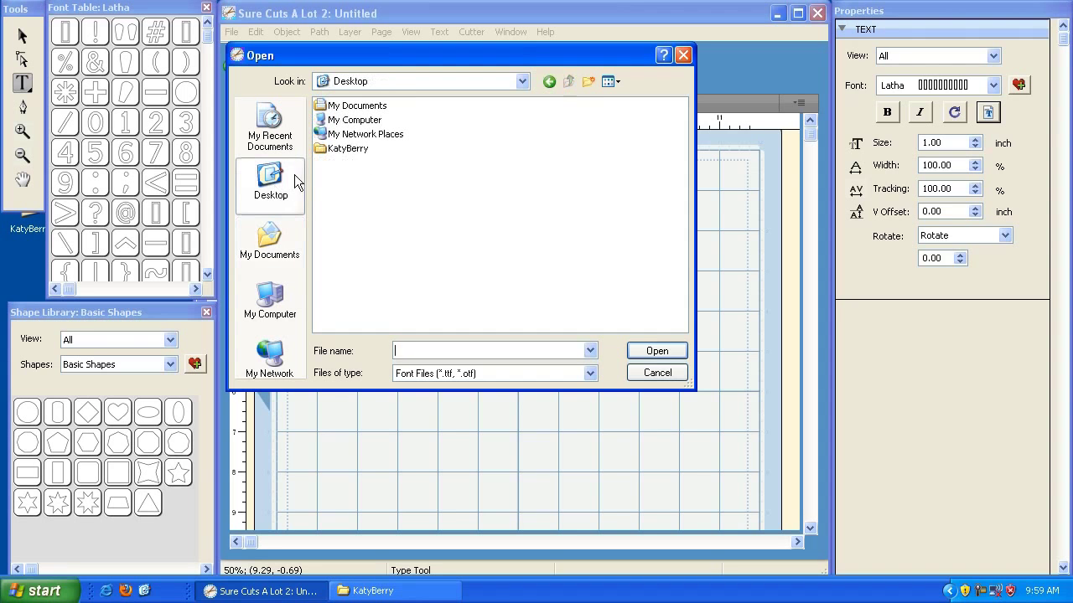
pyautogui.doubleClick(342, 149)
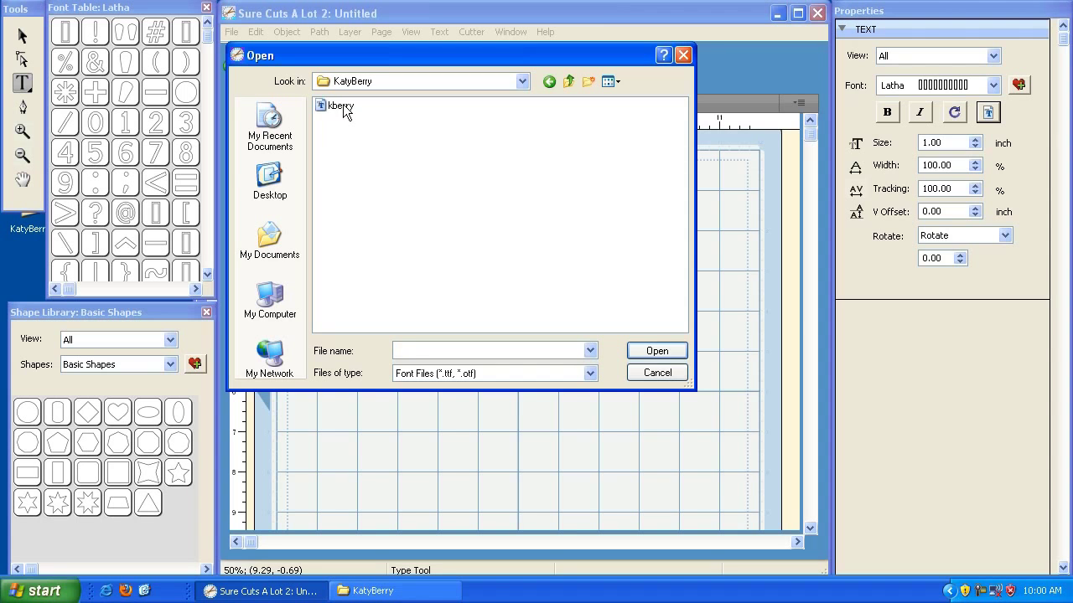
pyautogui.click(338, 108)
pyautogui.doubleClick(342, 107)
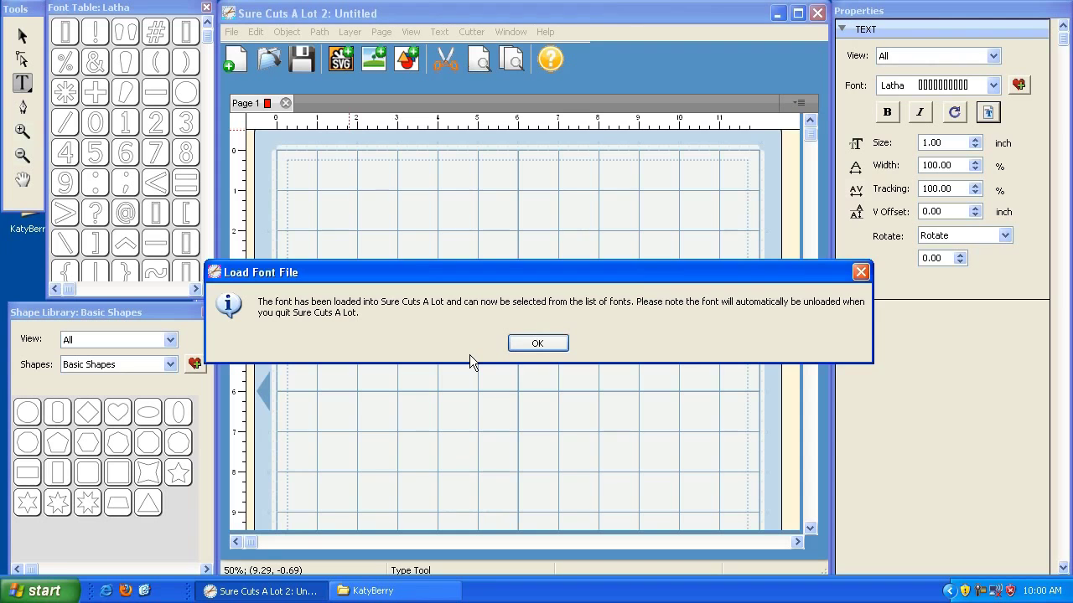
pyautogui.click(528, 343)
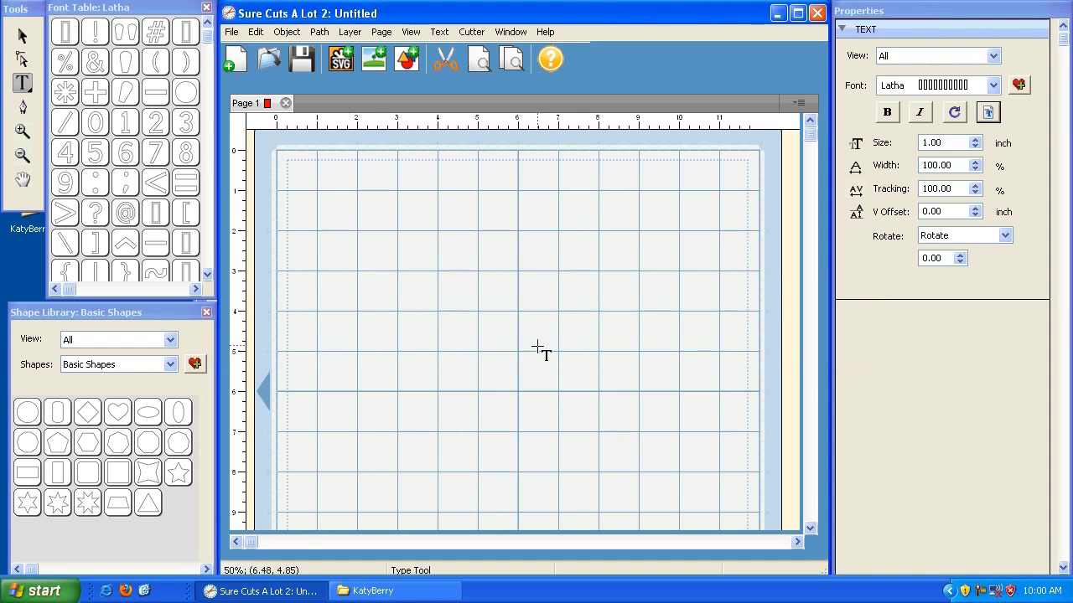
# - Set the text font to Katy Berry and write "Katy Berry" on the mat
pyautogui.click(993, 85)
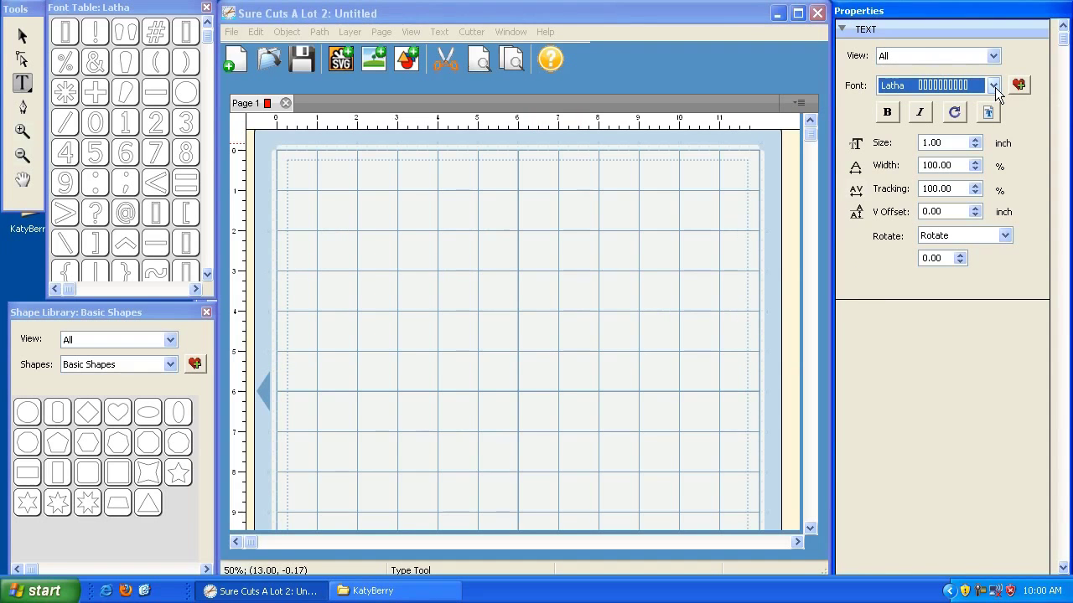
pyautogui.click(993, 86)
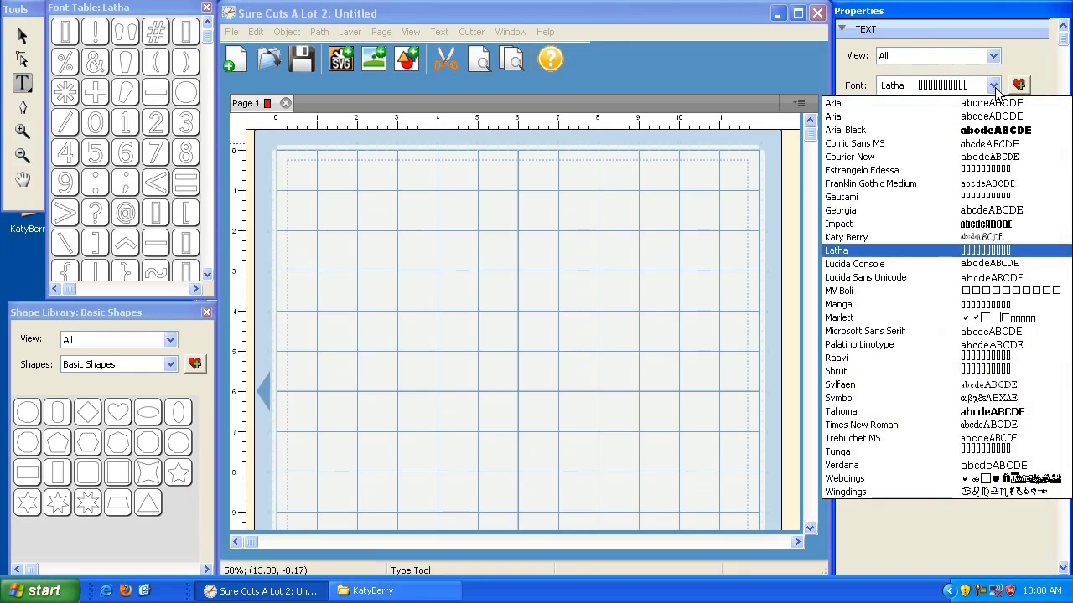
pyautogui.click(989, 238)
pyautogui.click(316, 314)
pyautogui.write('Katy')
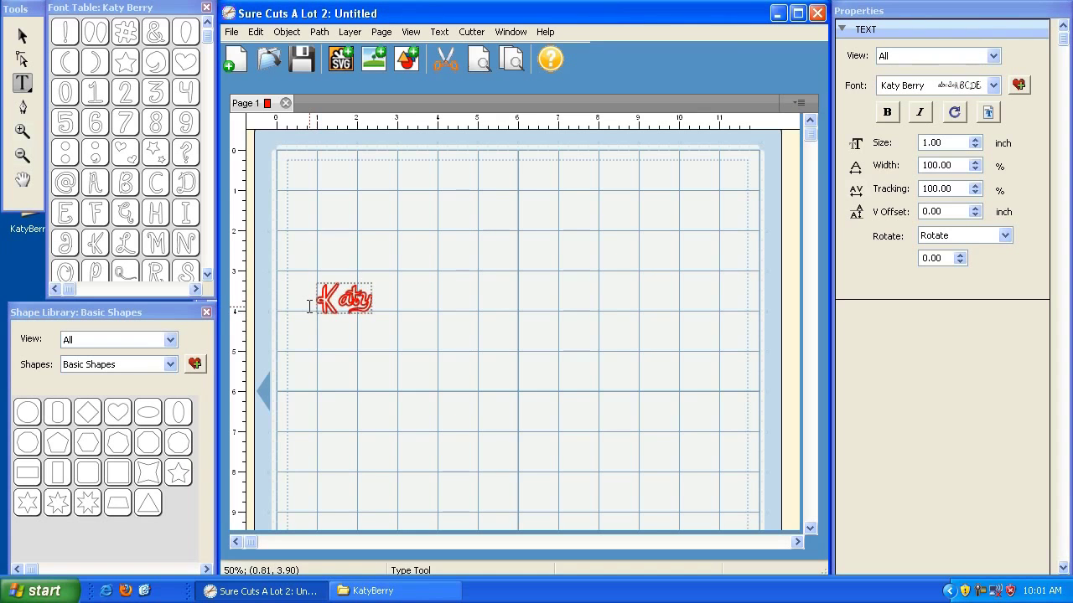
pyautogui.write(' Berry')
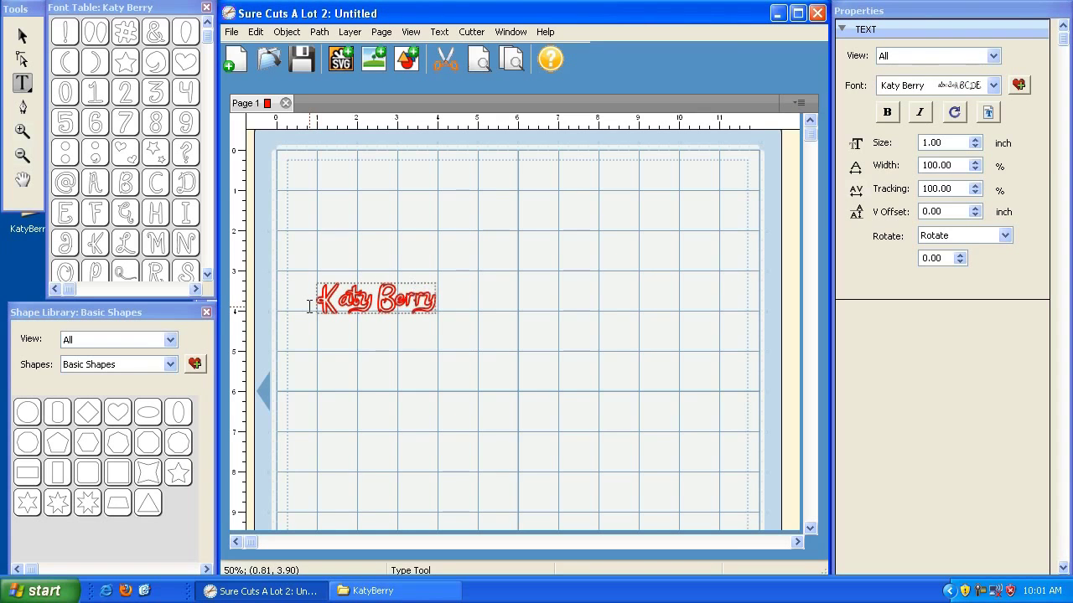
pyautogui.press('Escape')
# - Close Sure Cuts A Lot 2 without saving, relaunch it and move the Tools palette beside the Font Table
pyautogui.click(817, 13)
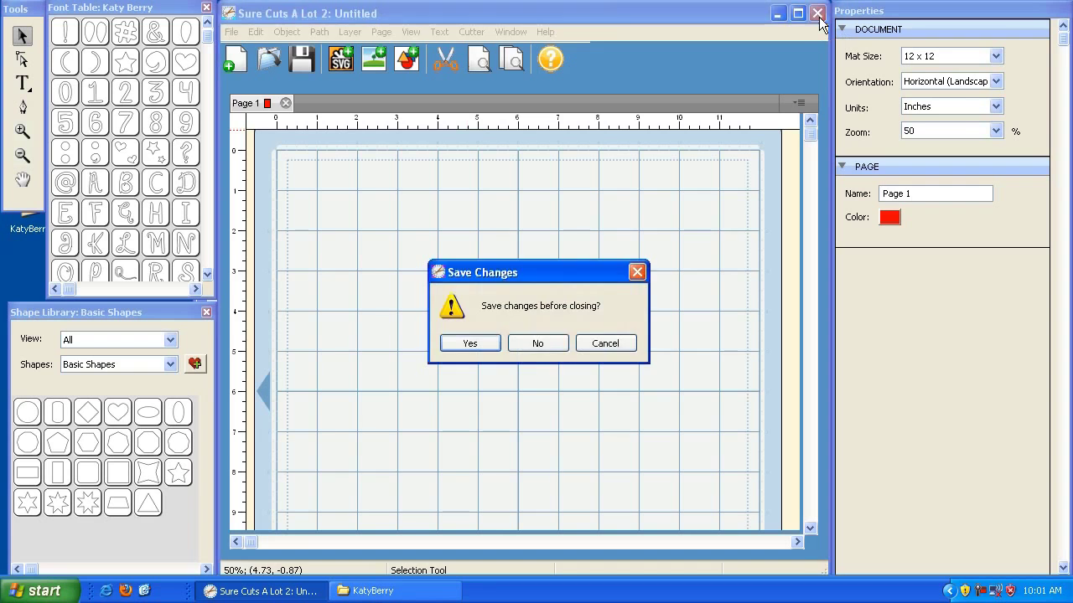
pyautogui.click(538, 343)
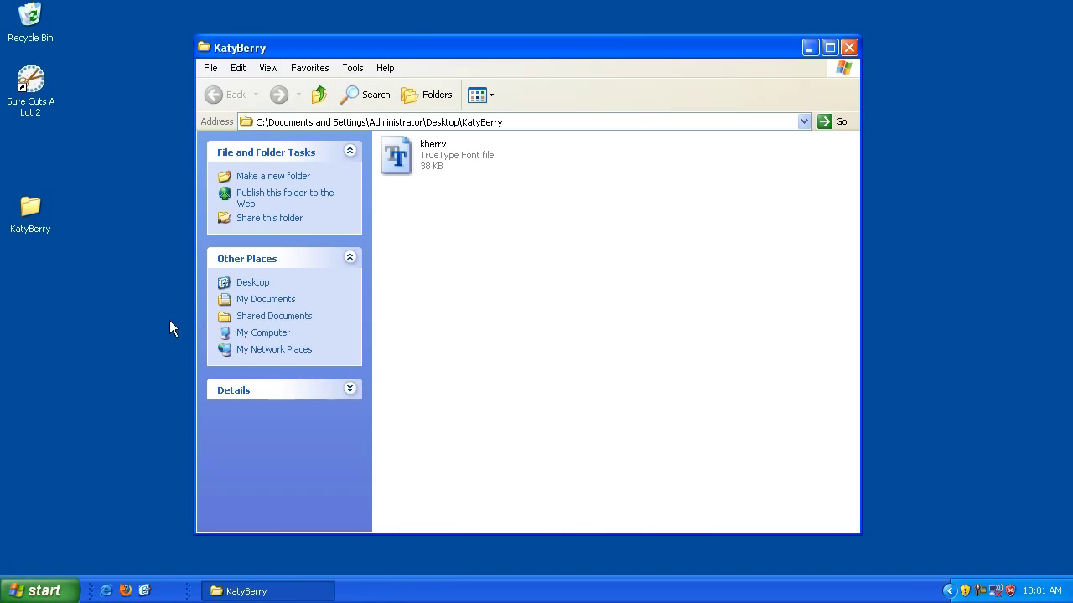
pyautogui.click(30, 91)
pyautogui.doubleClick(30, 91)
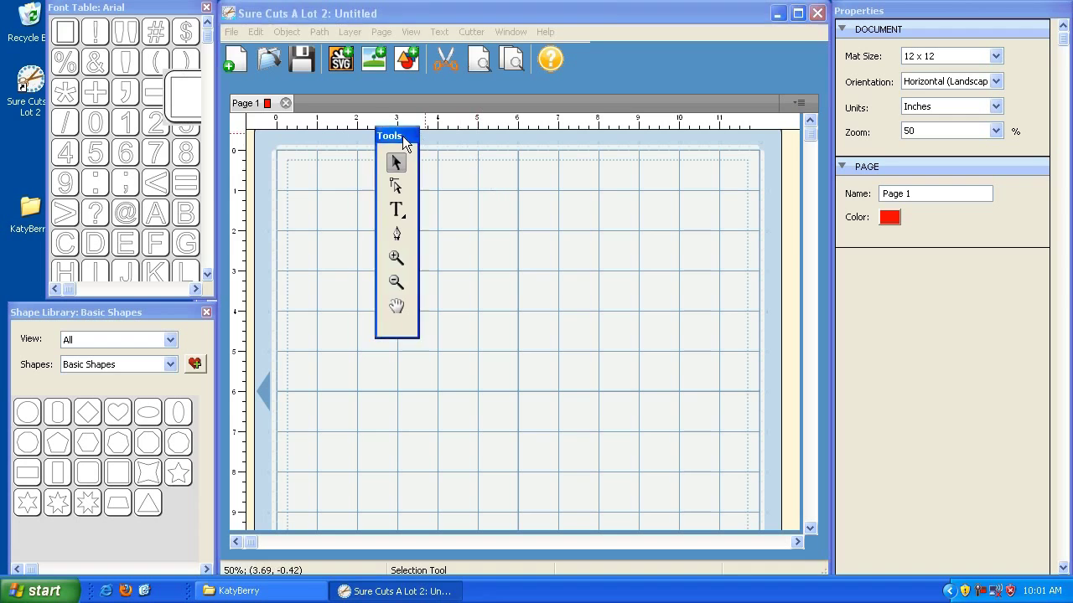
pyautogui.moveTo(403, 143); pyautogui.dragTo(34, 15)
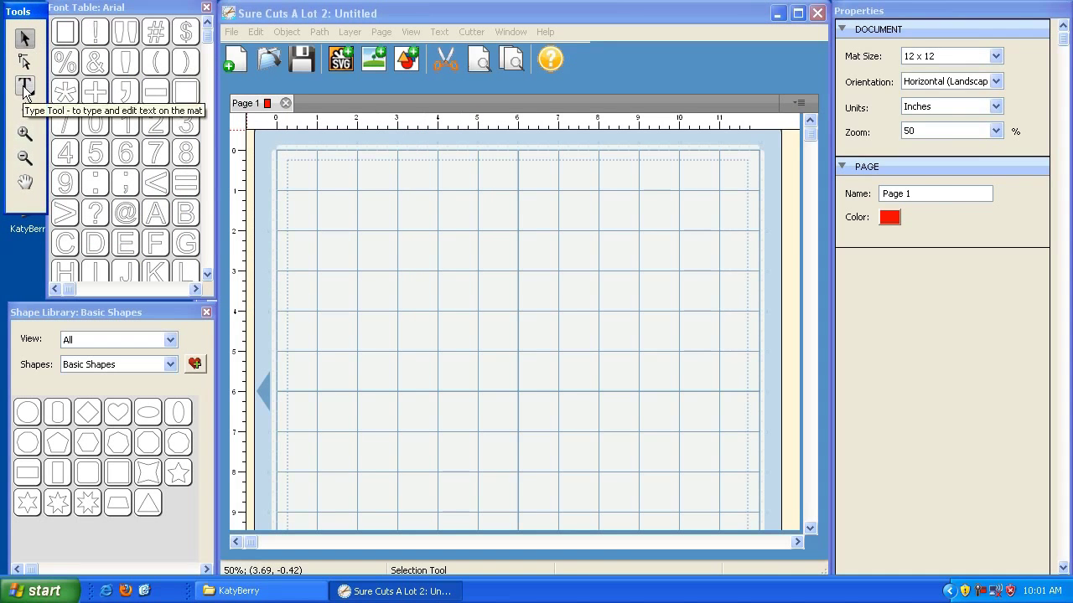
# - Check the Type Tool's list of available fonts for Katy Berry
pyautogui.click(25, 88)
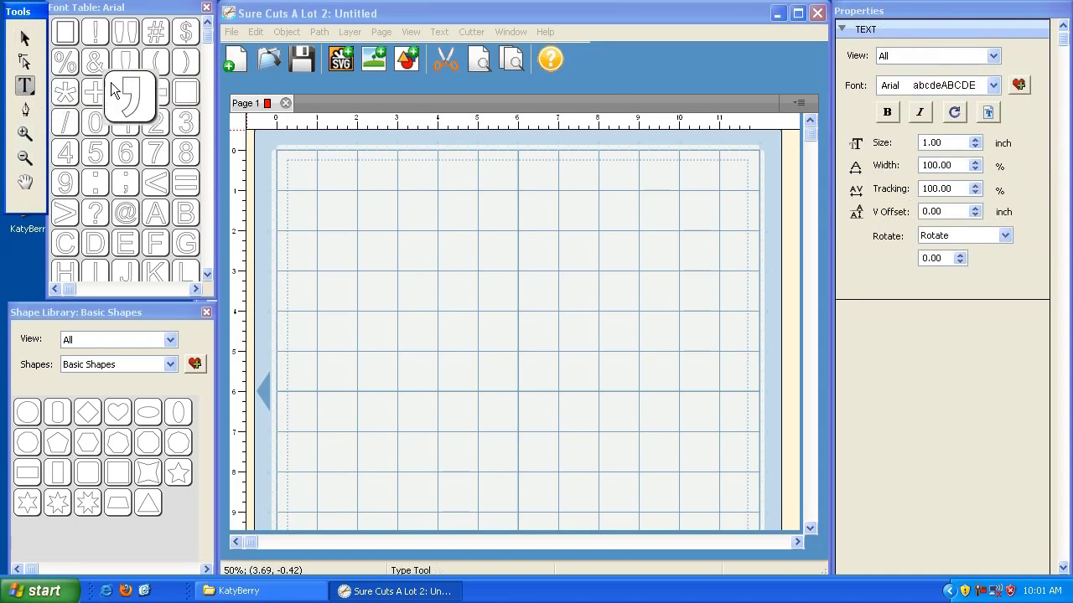
pyautogui.click(993, 85)
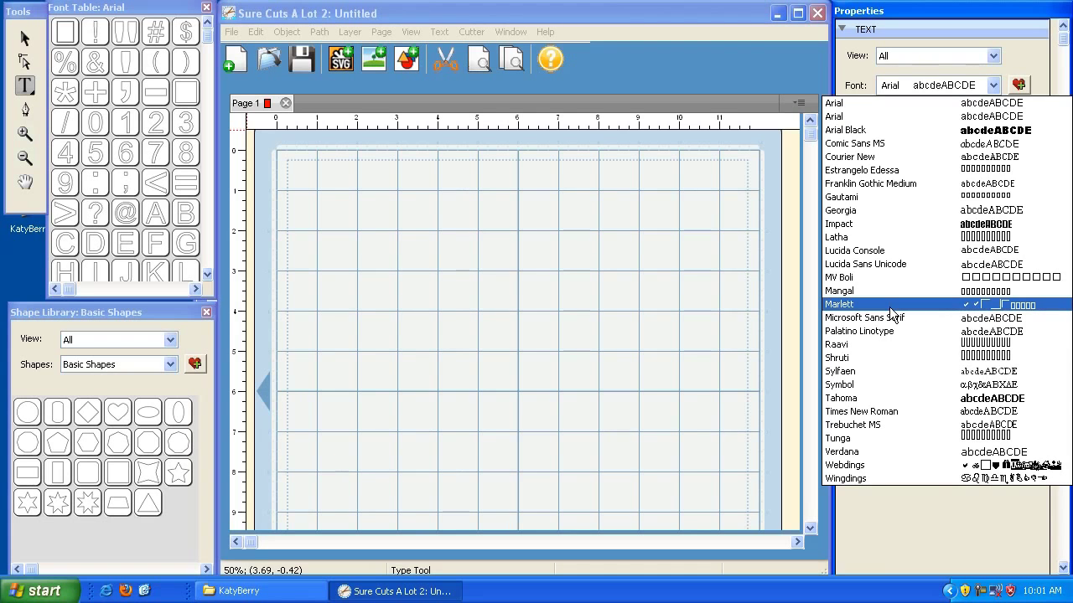
pyautogui.press('Escape')
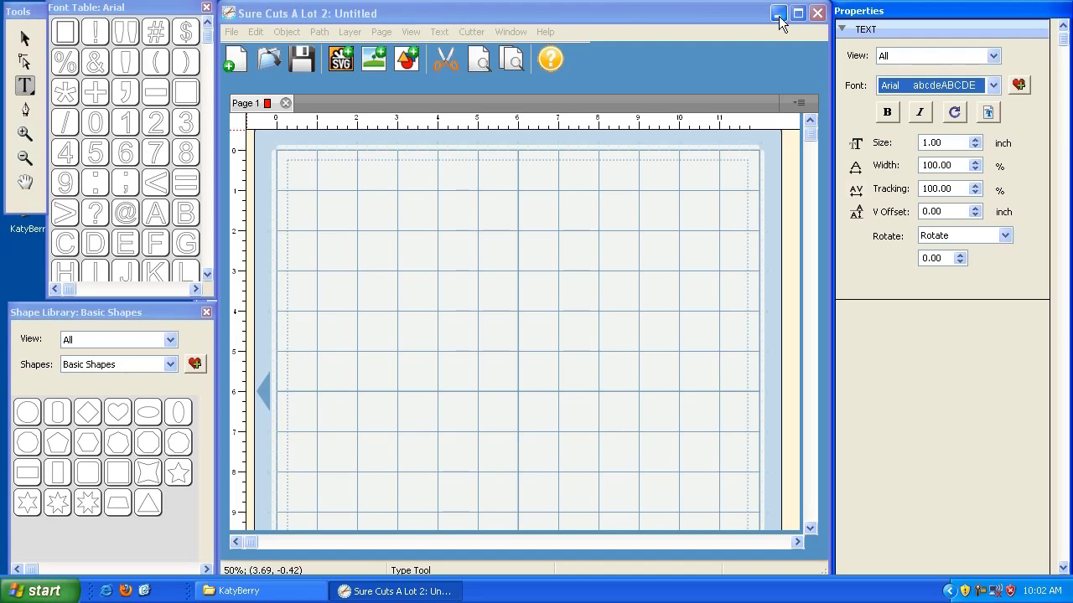
# - Minimize Sure Cuts A Lot 2, shrink the KatyBerry folder window and move it aside on the desktop
pyautogui.click(778, 15)
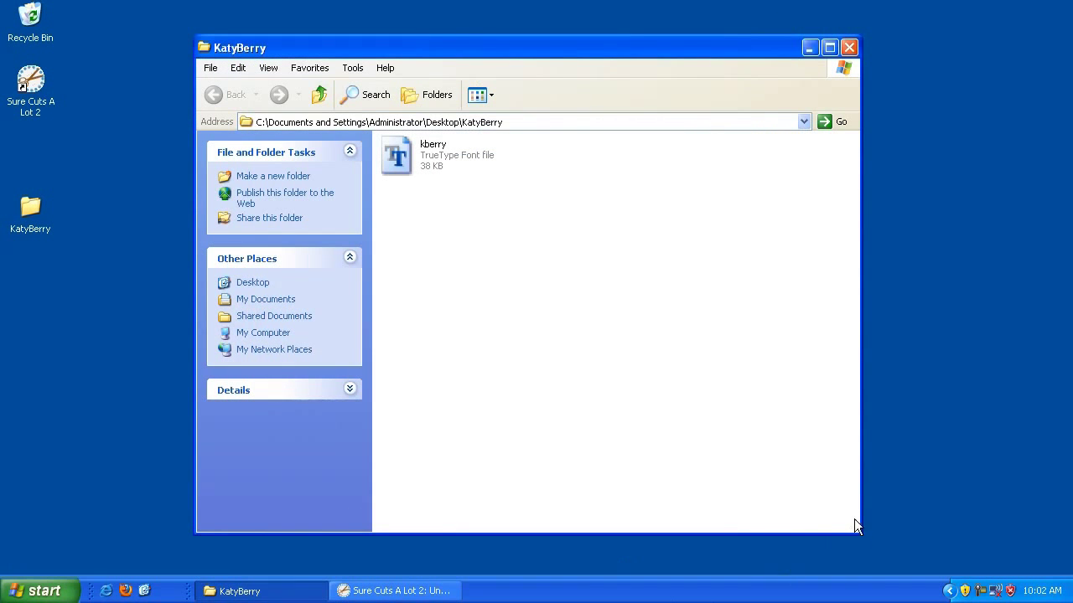
pyautogui.moveTo(859, 532); pyautogui.dragTo(567, 243)
pyautogui.moveTo(449, 47); pyautogui.dragTo(932, 31)
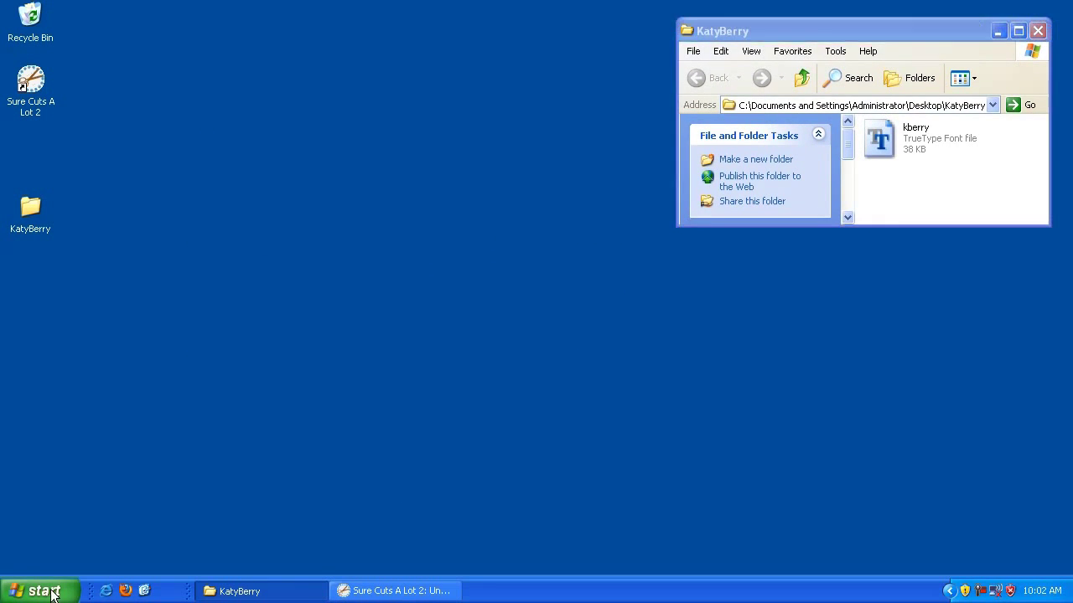
# - Open the C:\WINDOWS\Fonts folder, showing the hidden contents of the C: drive and the WINDOWS folder
pyautogui.click(52, 593)
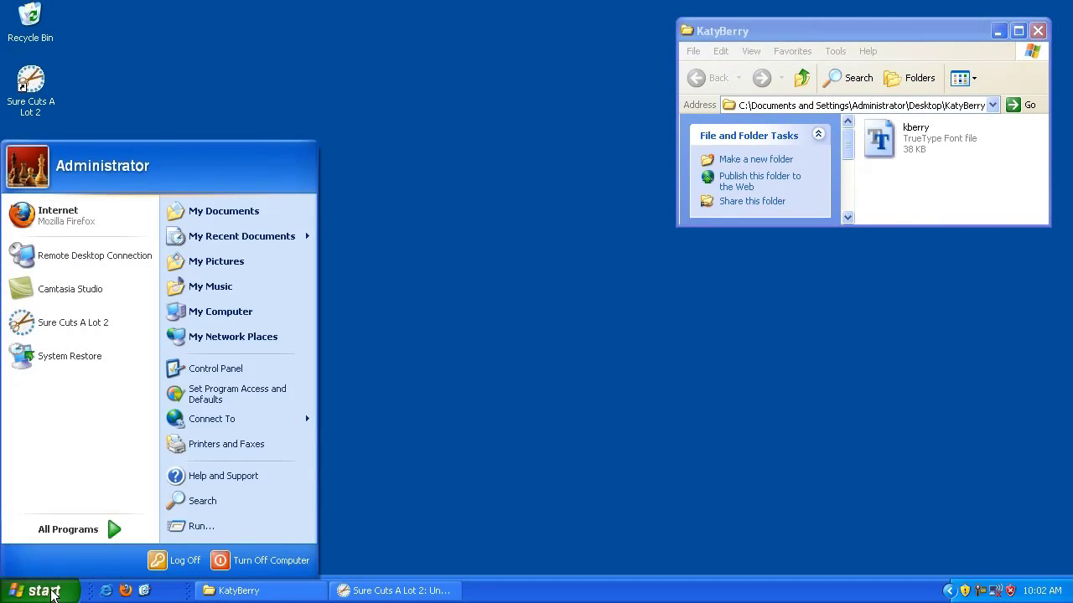
pyautogui.click(250, 312)
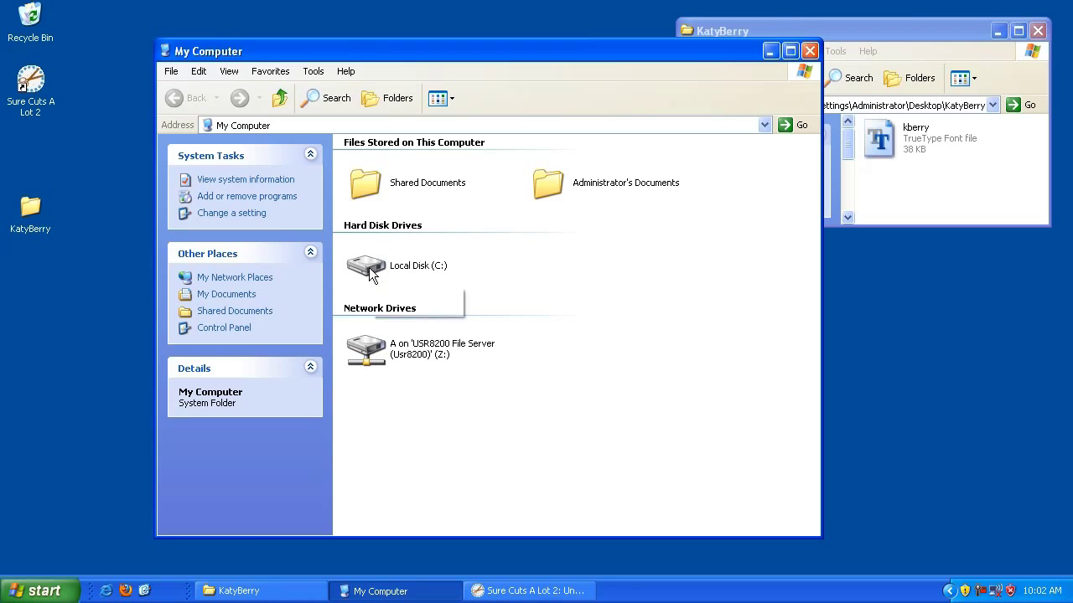
pyautogui.doubleClick(372, 267)
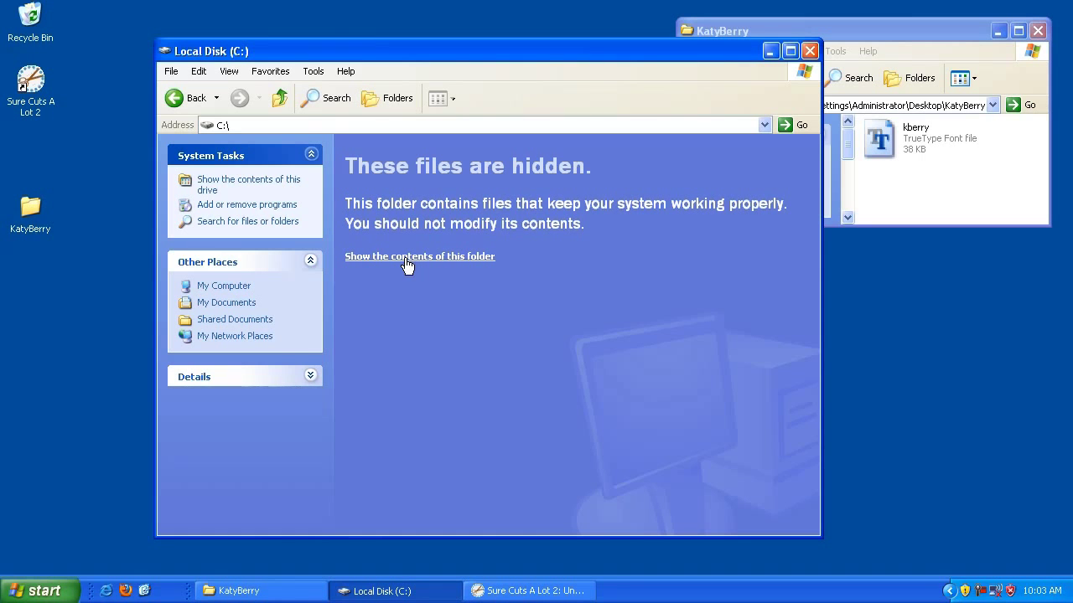
pyautogui.click(405, 258)
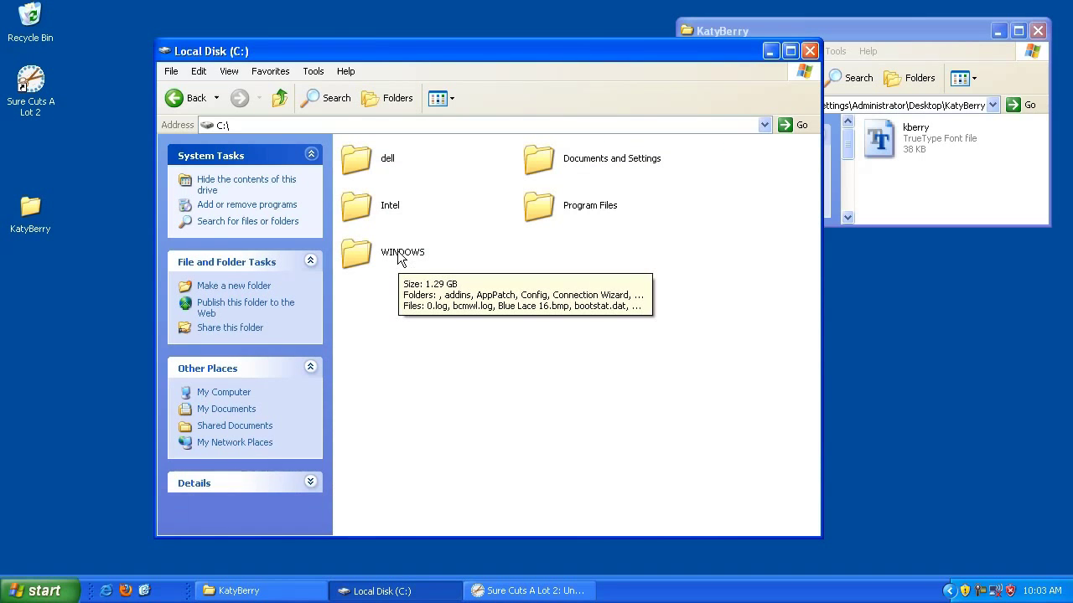
pyautogui.doubleClick(399, 257)
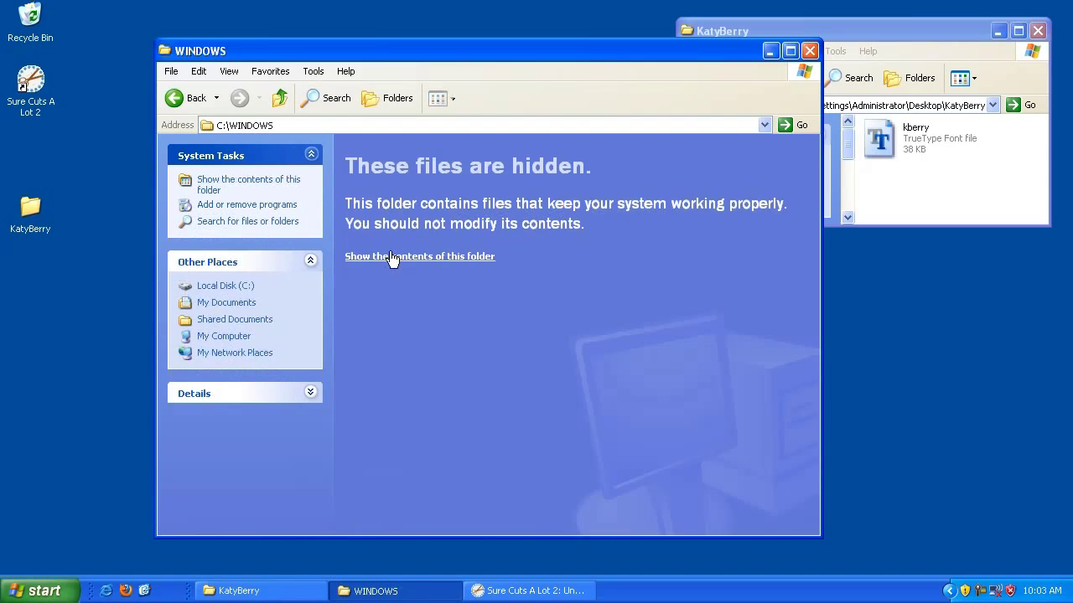
pyautogui.click(393, 257)
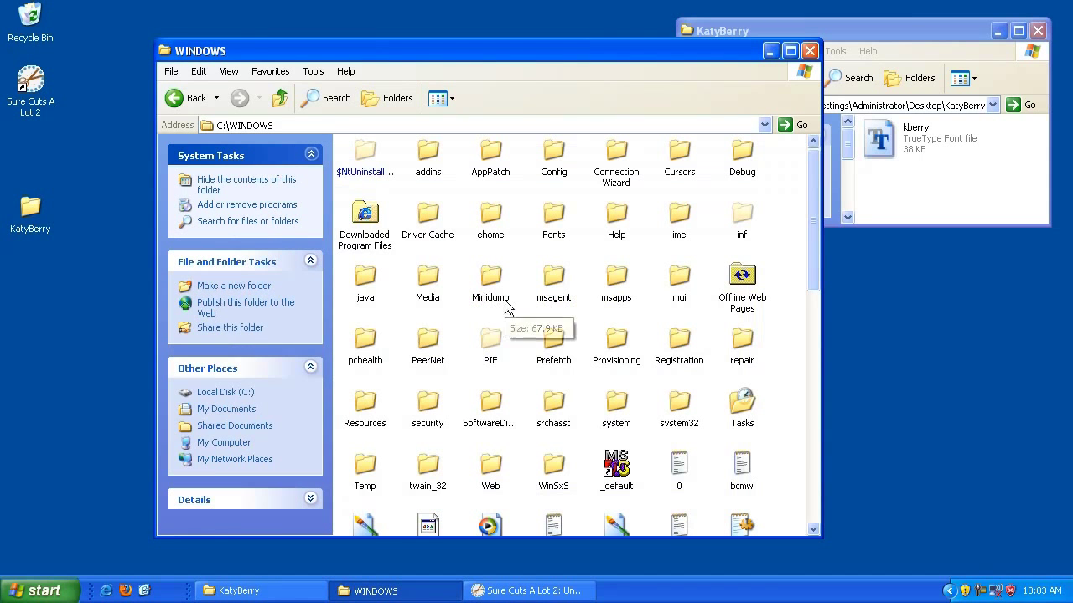
pyautogui.doubleClick(555, 219)
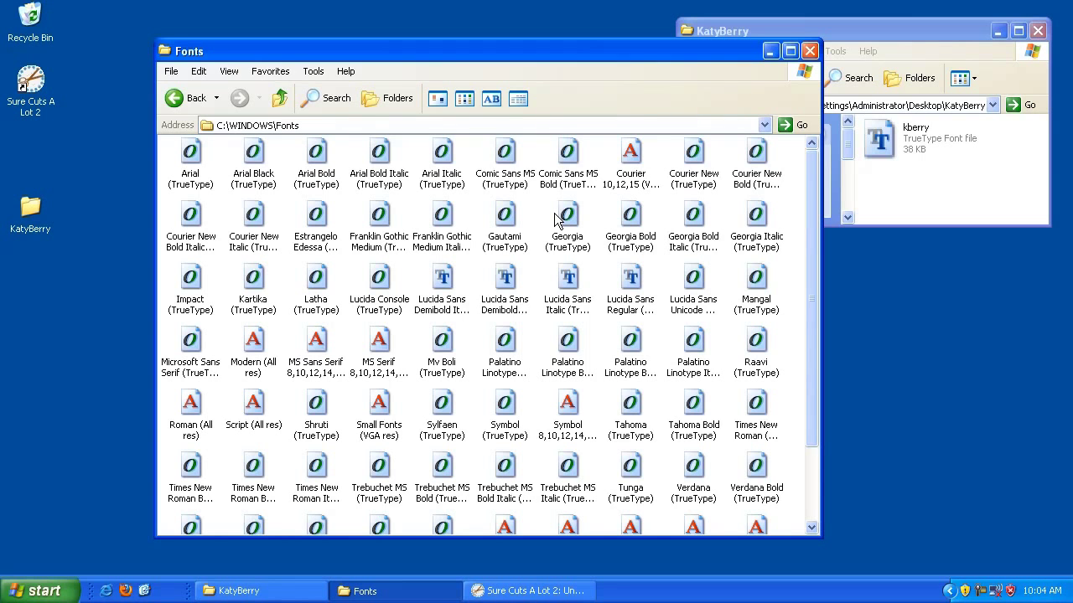
# - Install the kberry font by copying it from the KatyBerry folder into the Windows Fonts folder
pyautogui.click(867, 34)
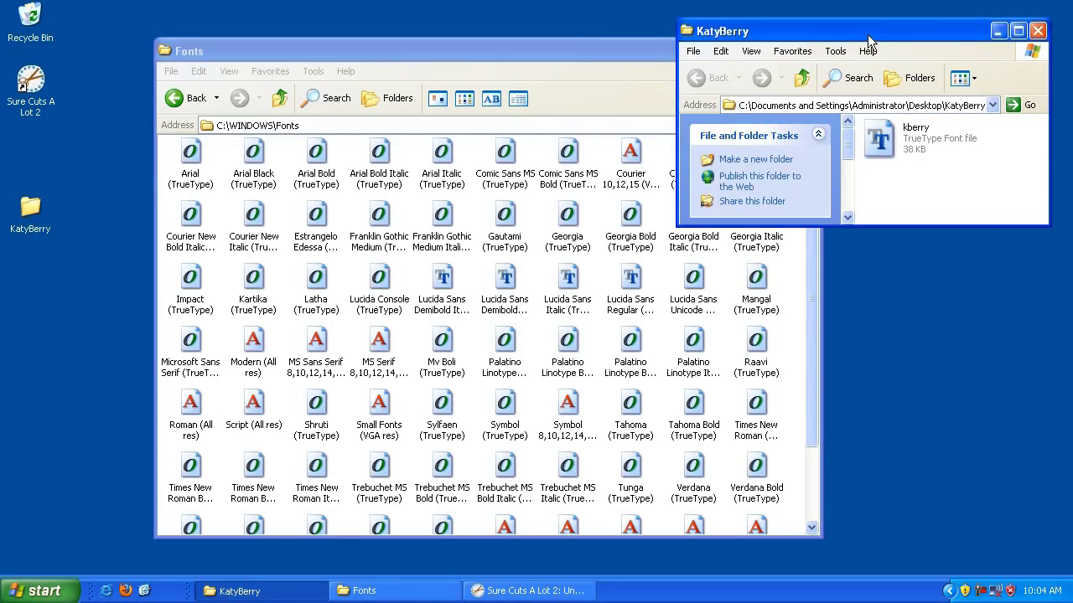
pyautogui.click(883, 146)
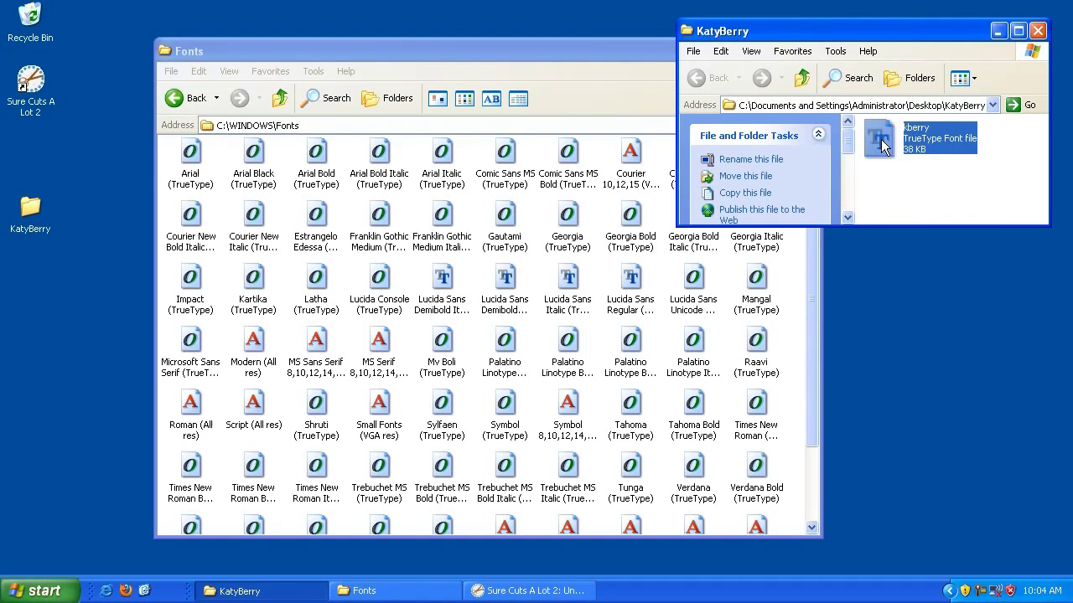
pyautogui.moveTo(882, 147); pyautogui.dragTo(538, 331)
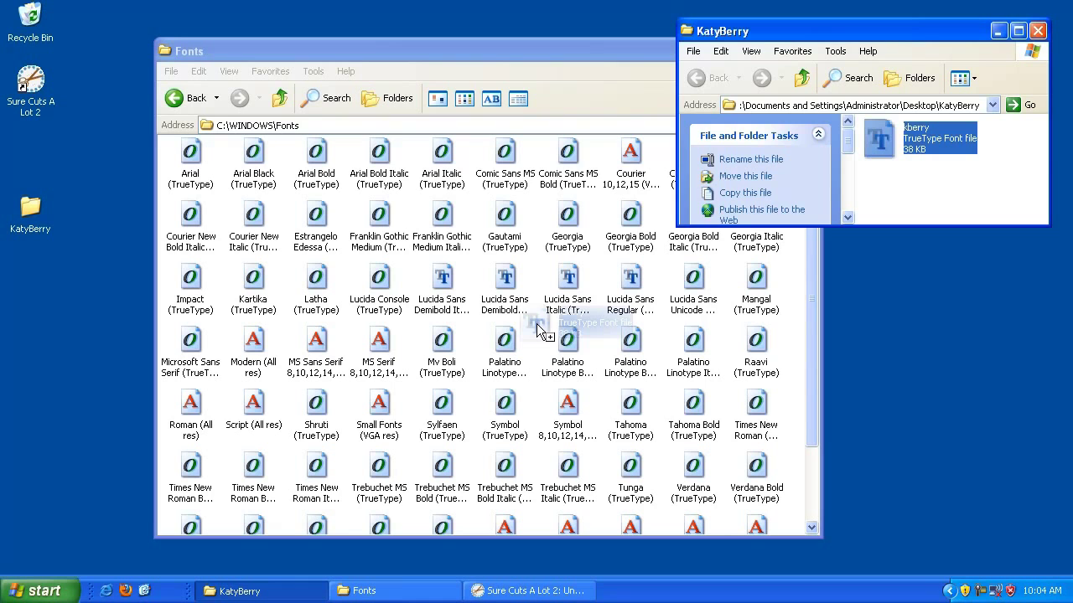
pyautogui.moveTo(539, 332); pyautogui.dragTo(539, 331)
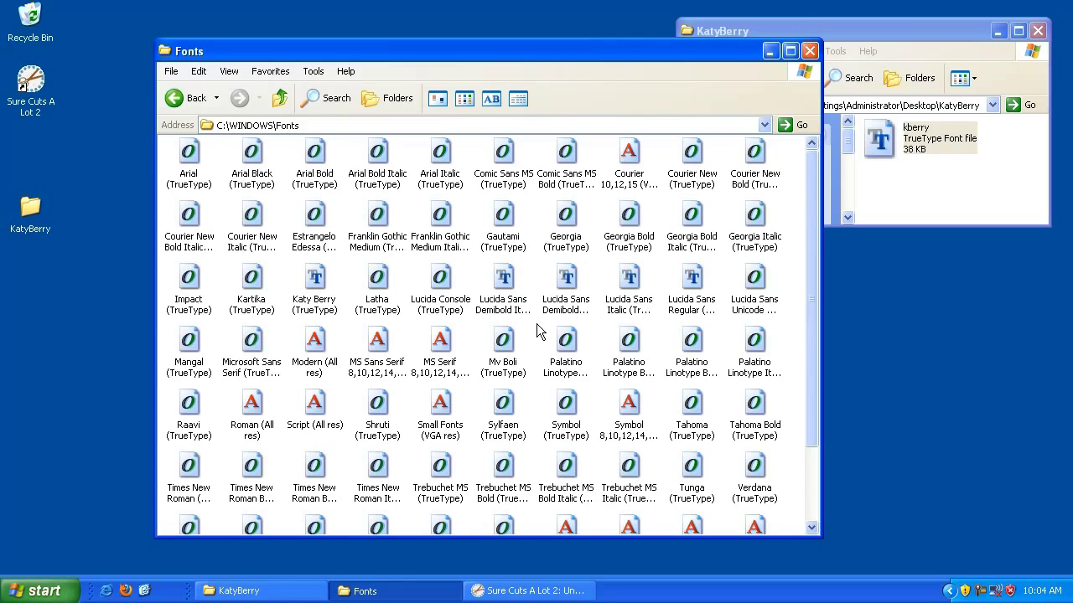
# - Check the Katy Berry entry in the Fonts folder and try to install the kberry file there again
pyautogui.click(318, 302)
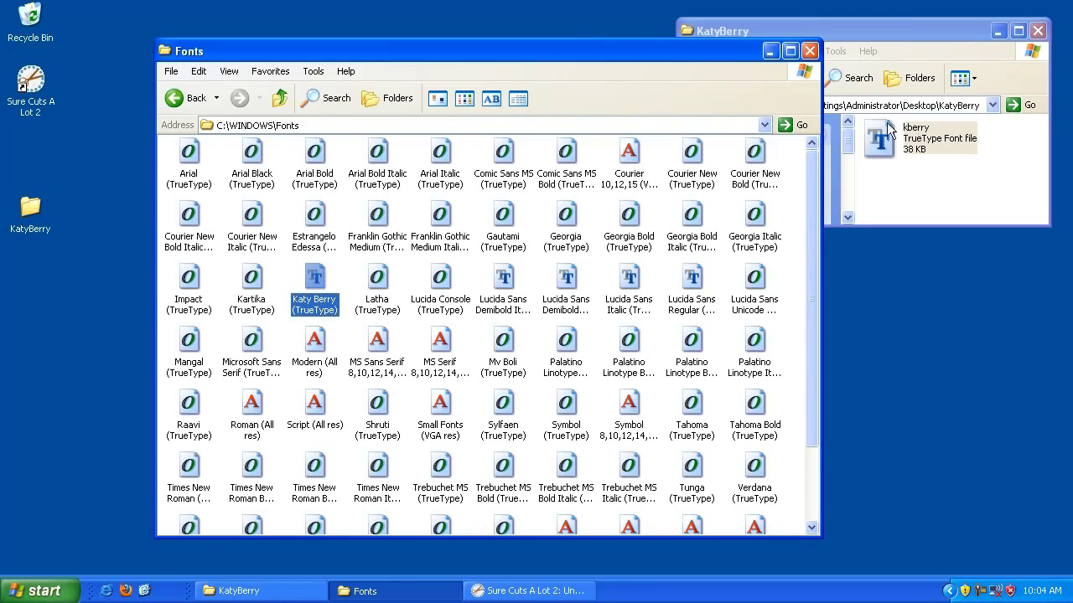
pyautogui.moveTo(880, 144); pyautogui.dragTo(611, 278)
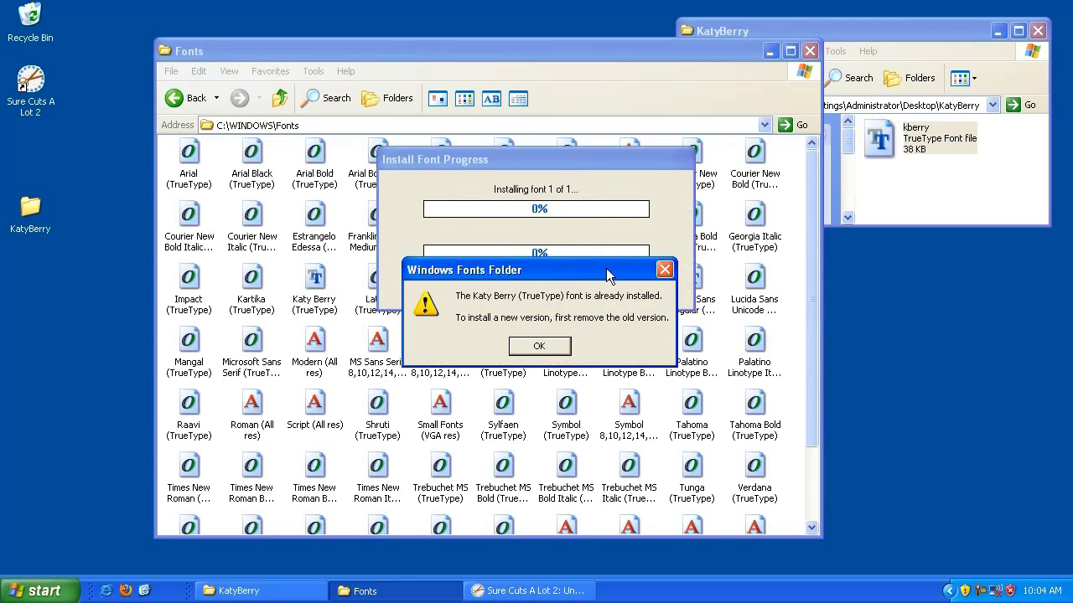
pyautogui.click(539, 353)
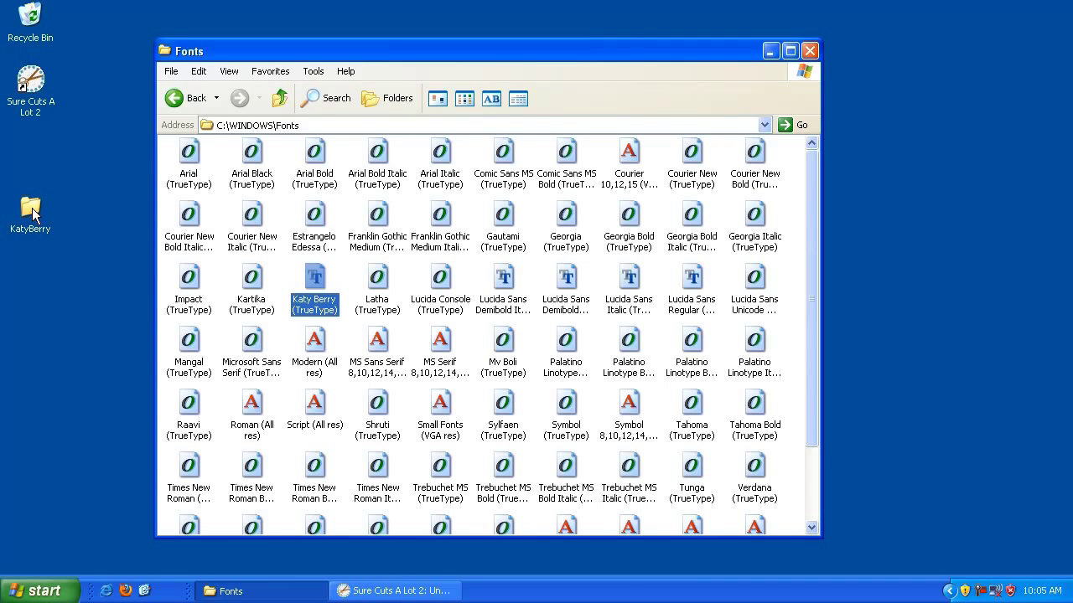
# - Try to place the whole KatyBerry folder in the Fonts folder, and check the kberry file inside it
pyautogui.click(32, 215)
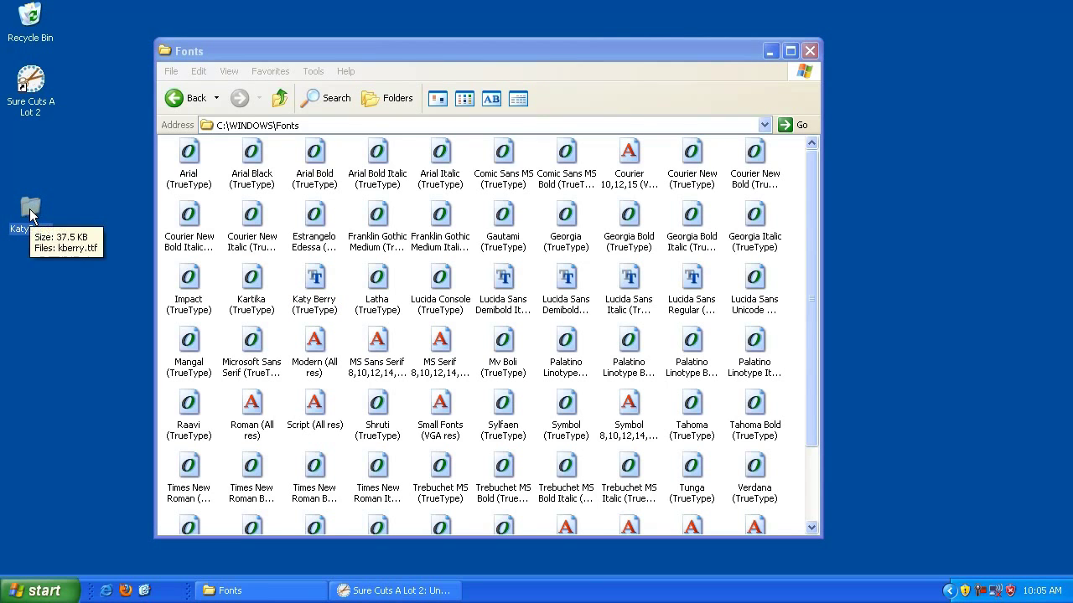
pyautogui.moveTo(32, 215); pyautogui.dragTo(348, 262)
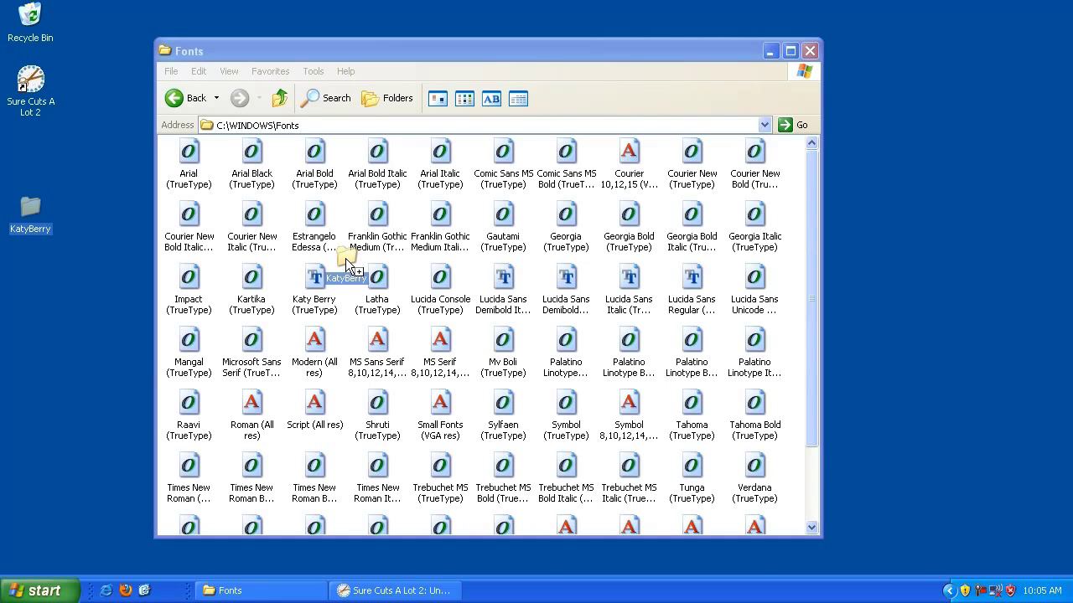
pyautogui.moveTo(348, 262); pyautogui.dragTo(33, 215)
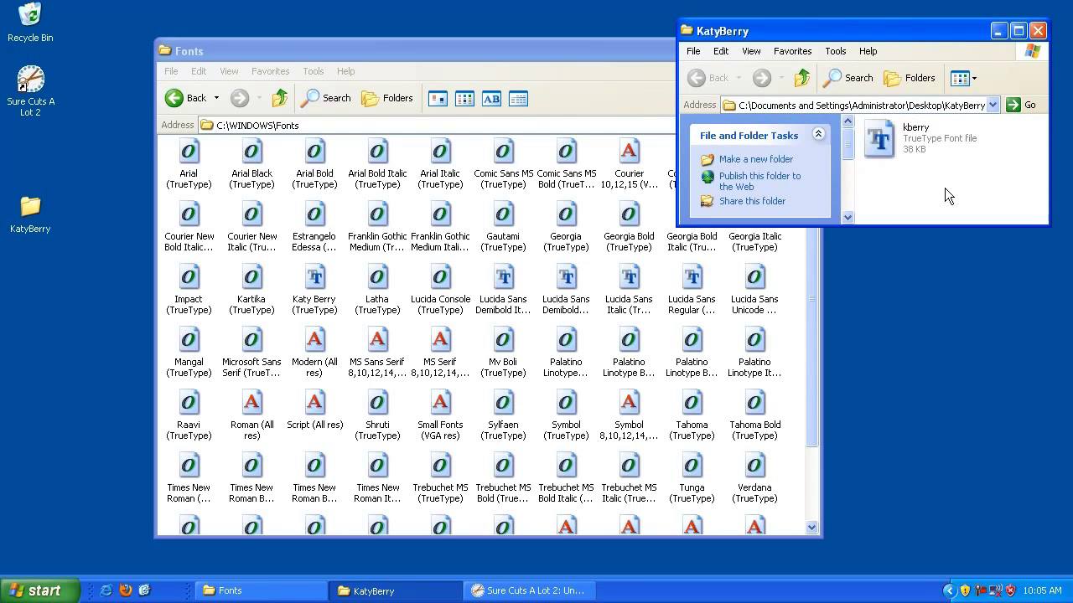
pyautogui.click(898, 165)
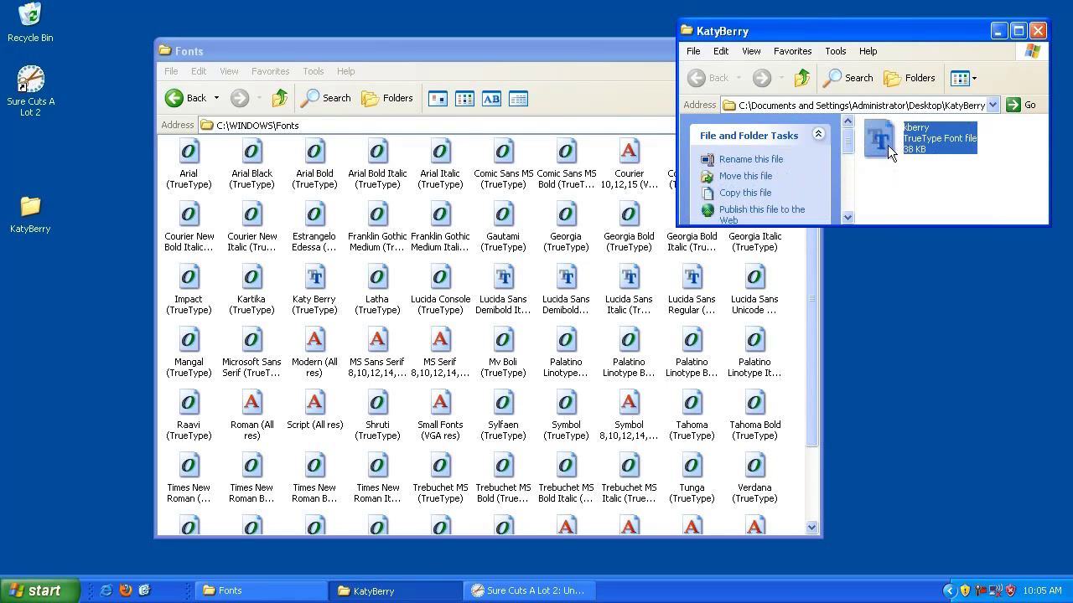
pyautogui.click(1038, 32)
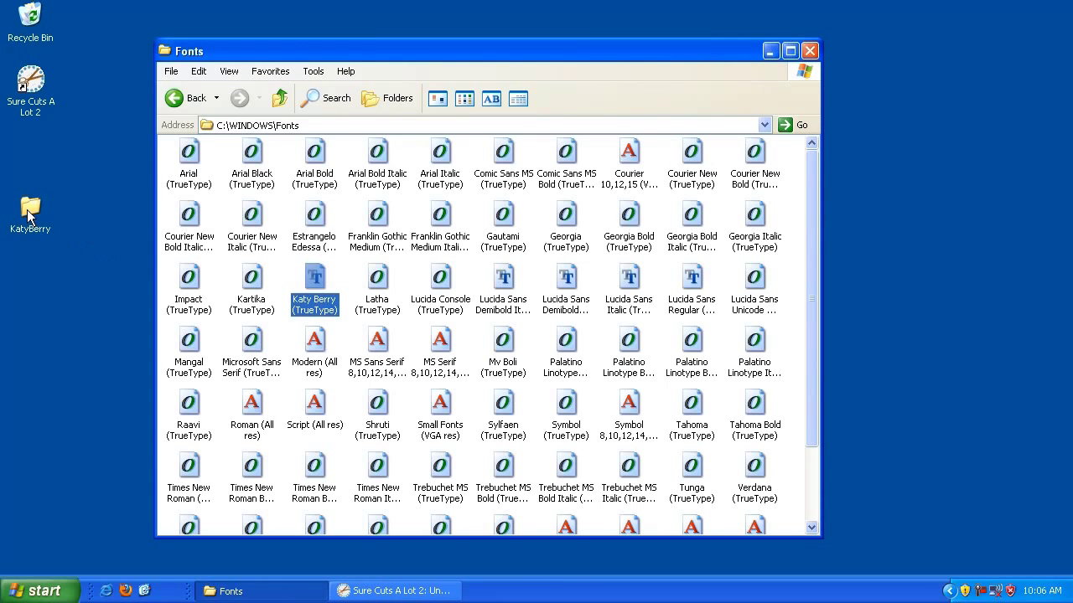
# - Try to copy the kberry file from the KatyBerry folder into the Fonts folder
pyautogui.doubleClick(30, 213)
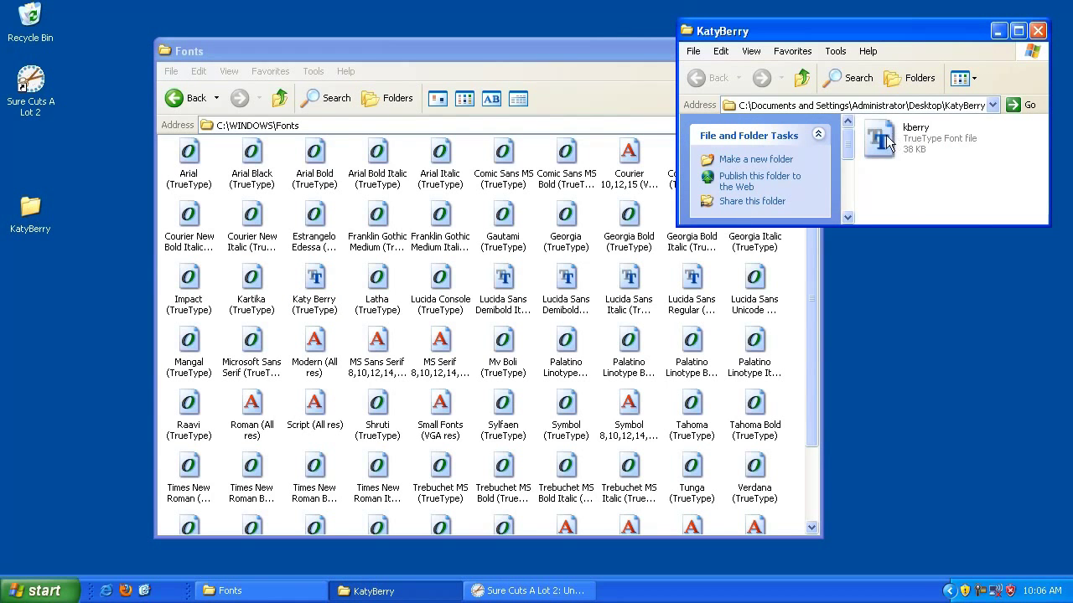
pyautogui.click(889, 143)
pyautogui.moveTo(889, 142); pyautogui.dragTo(600, 280)
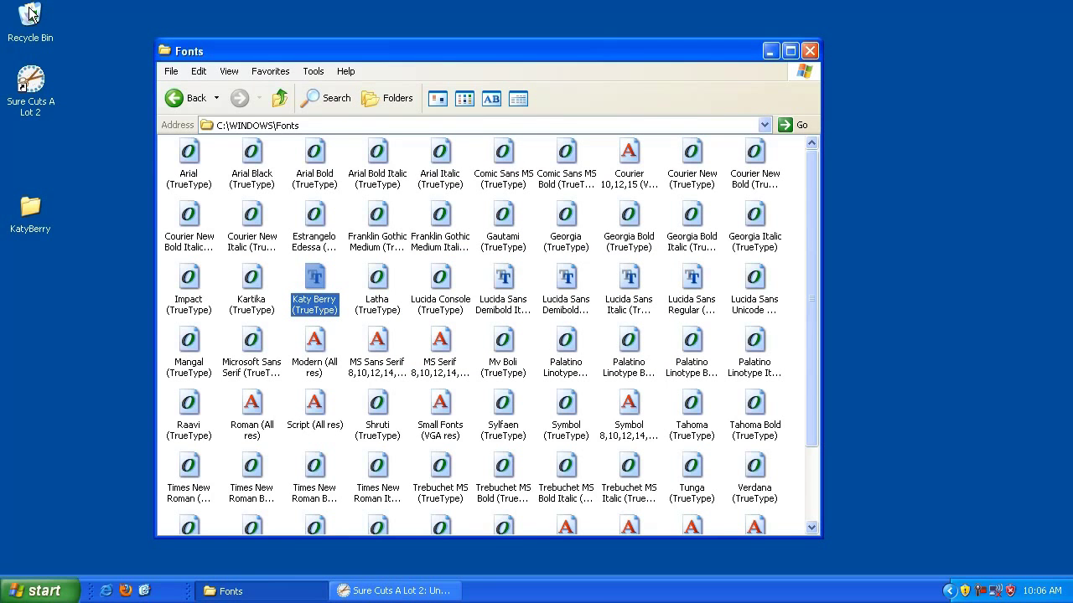
# - Restore the KatyBerry zip archive from the Recycle Bin to the desktop and try to install it in the Fonts folder
pyautogui.doubleClick(30, 13)
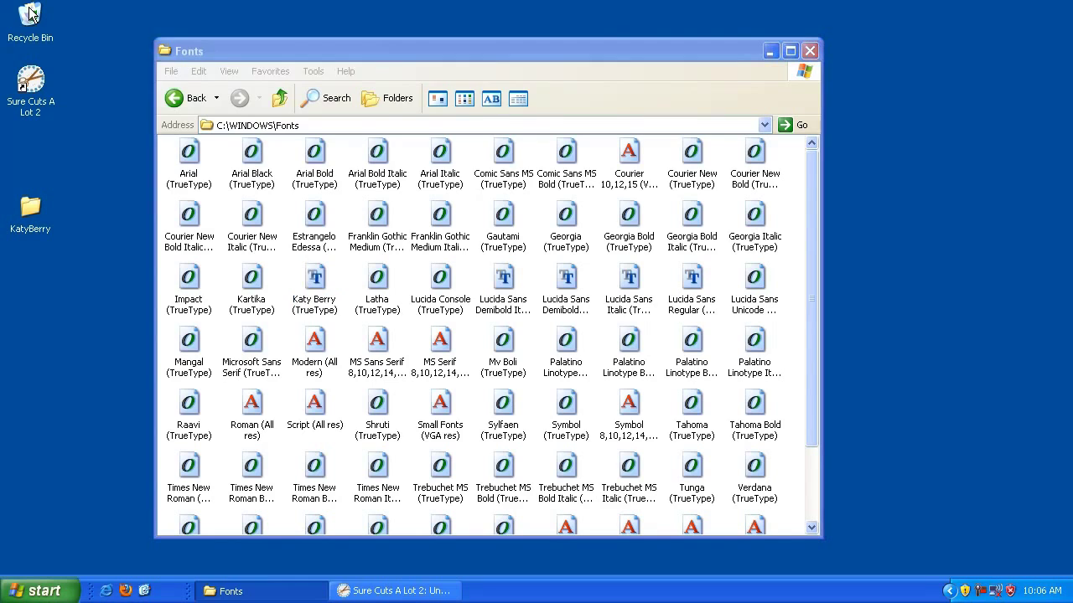
pyautogui.moveTo(285, 141); pyautogui.dragTo(410, 208)
pyautogui.click(716, 14)
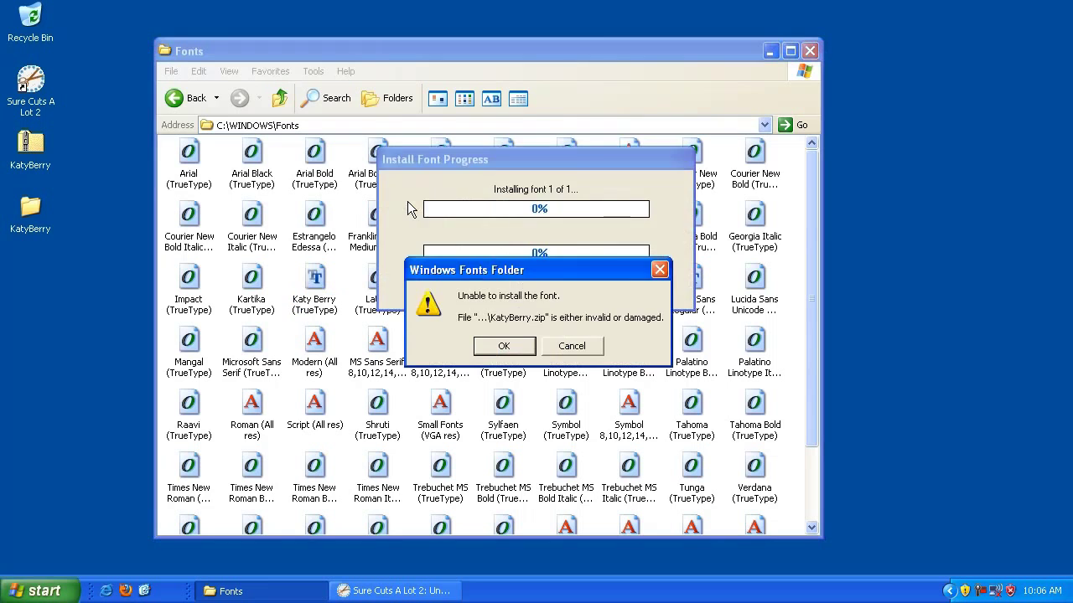
pyautogui.click(497, 348)
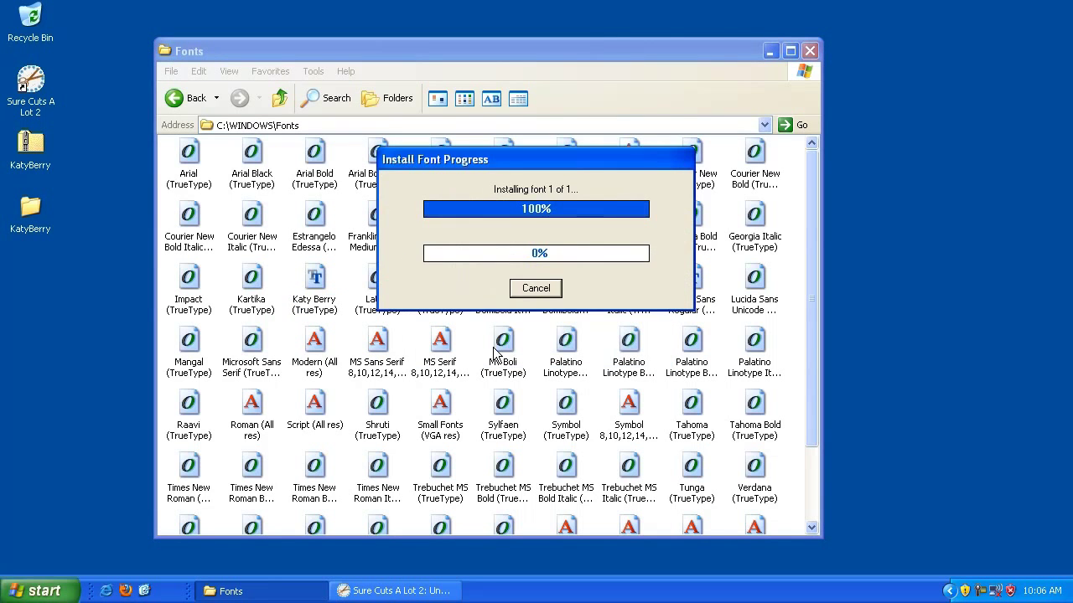
pyautogui.click(524, 292)
pyautogui.click(23, 143)
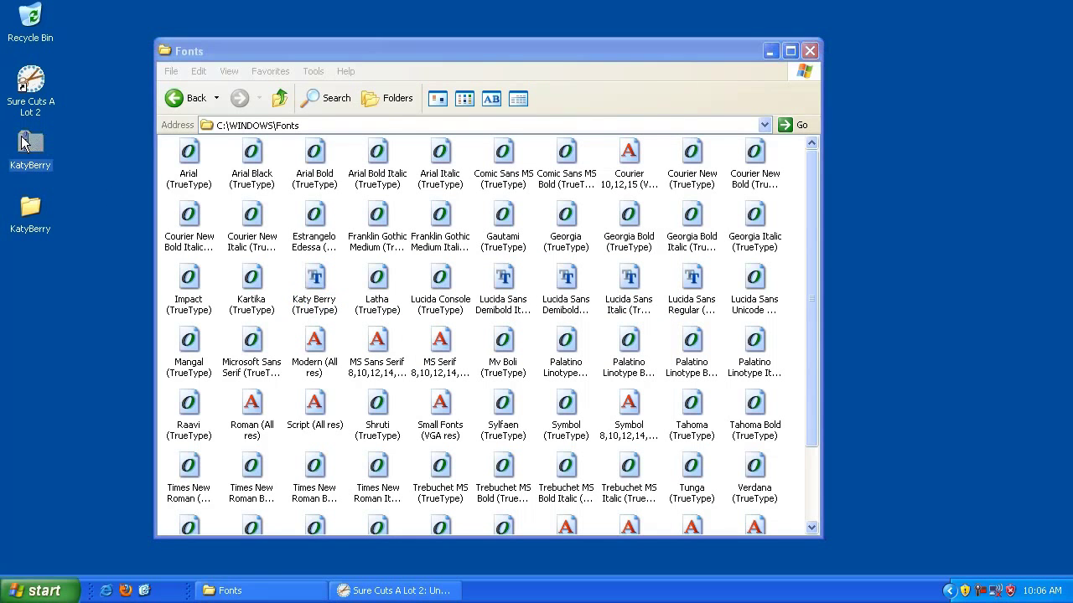
# - Reopen the unzipped KatyBerry folder and try again to copy its kberry TrueType file into the Fonts folder
pyautogui.doubleClick(30, 210)
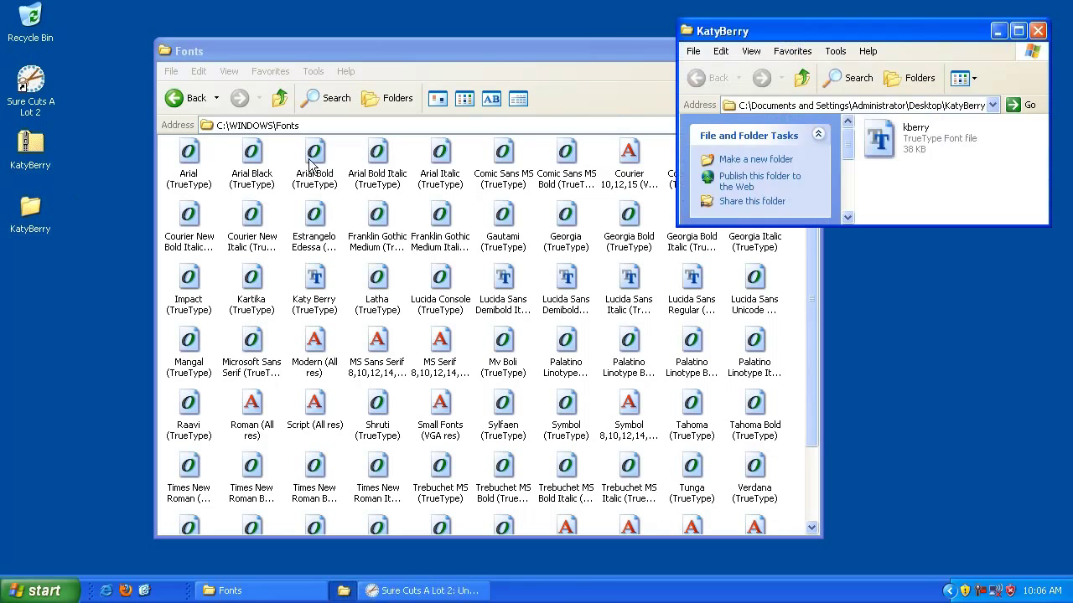
pyautogui.moveTo(878, 142); pyautogui.dragTo(879, 182)
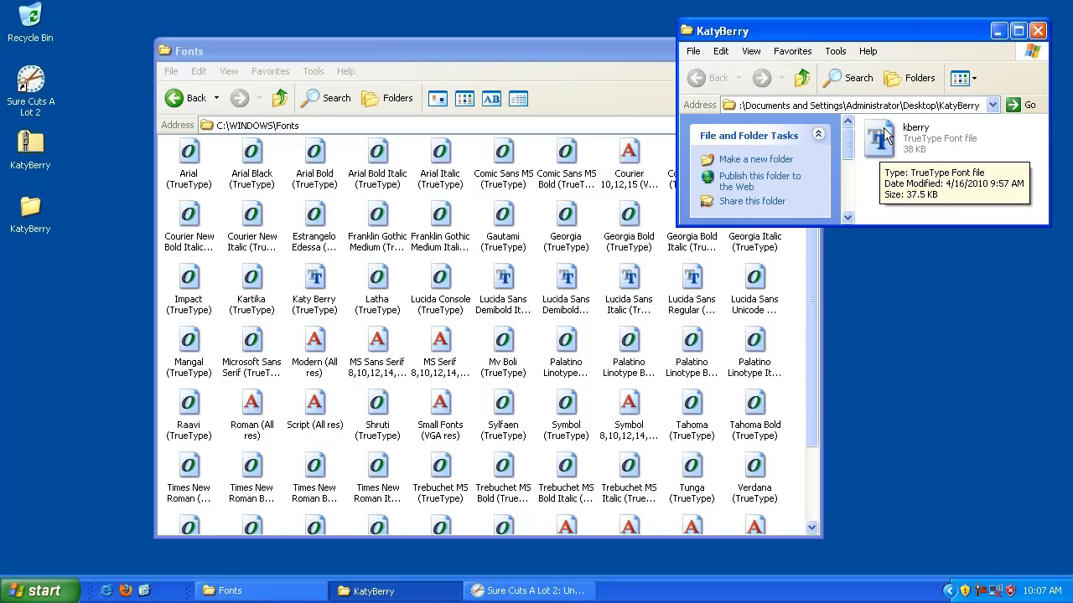
pyautogui.click(883, 144)
pyautogui.moveTo(883, 144); pyautogui.dragTo(503, 220)
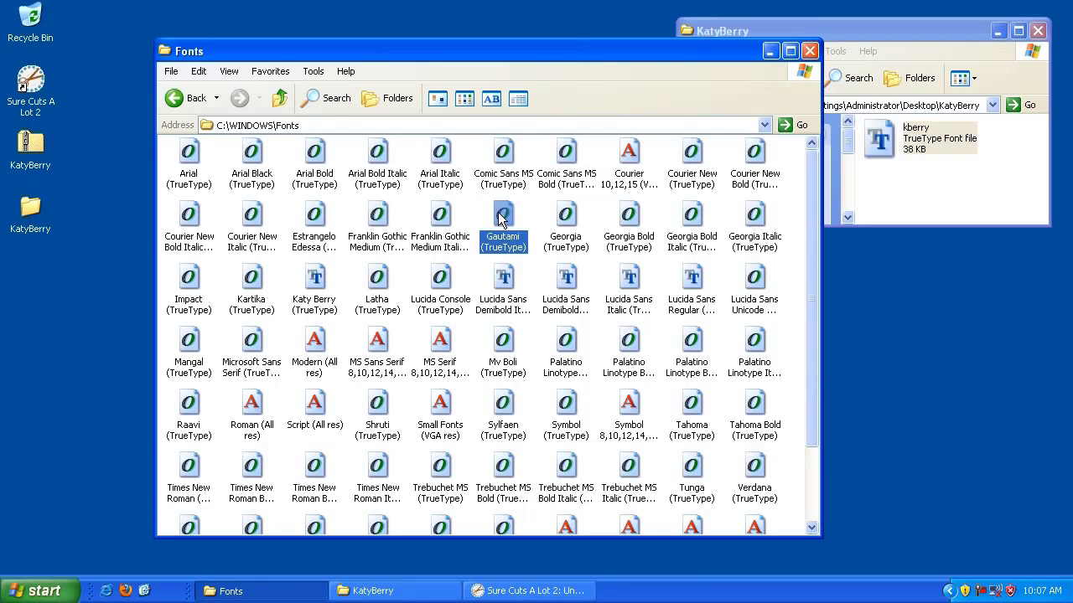
# - Close the Fonts and KatyBerry folder windows and switch back to Sure Cuts A Lot 2
pyautogui.click(811, 52)
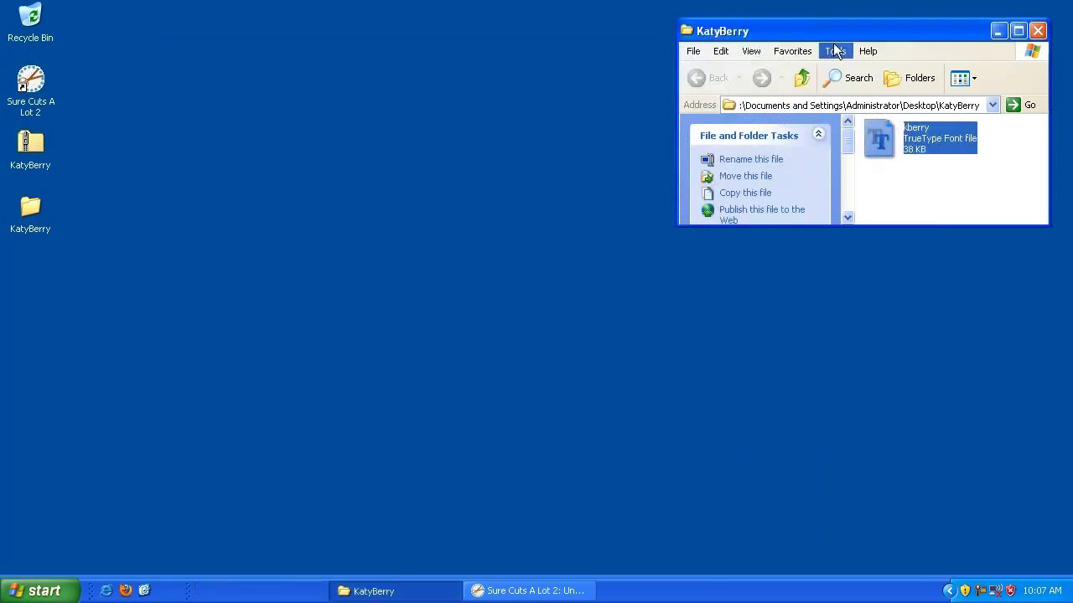
pyautogui.click(1038, 31)
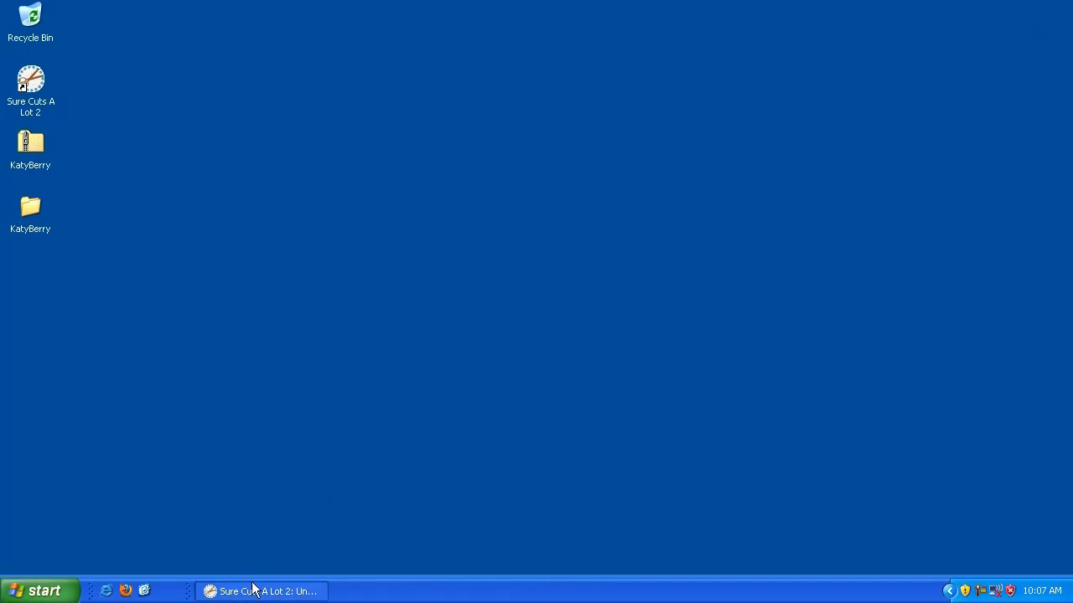
pyautogui.click(256, 591)
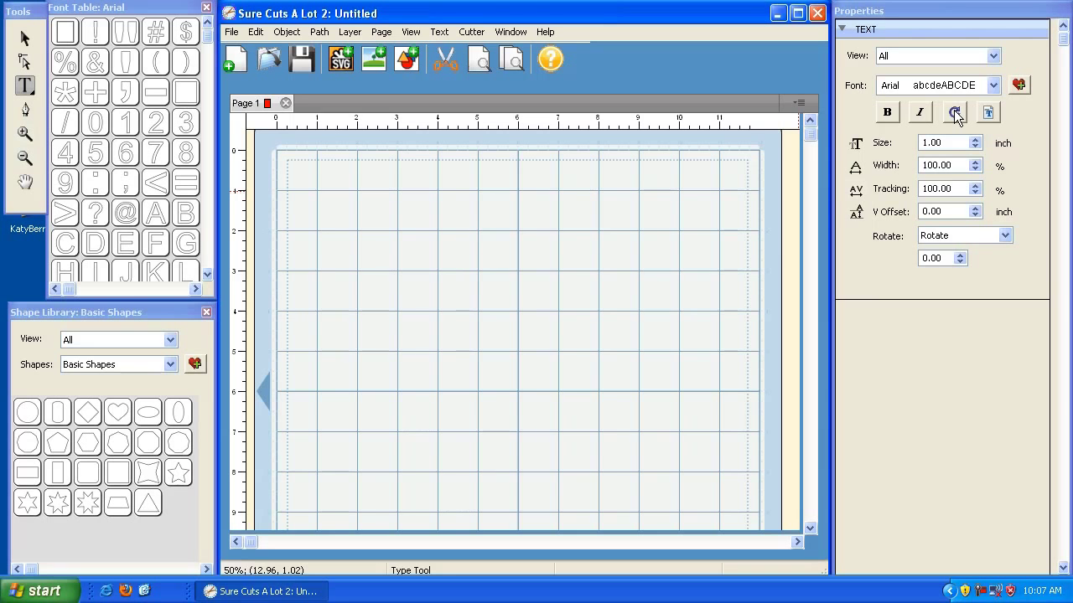
# - Refresh the list of installed fonts and choose Katy Berry as the text font
pyautogui.click(993, 85)
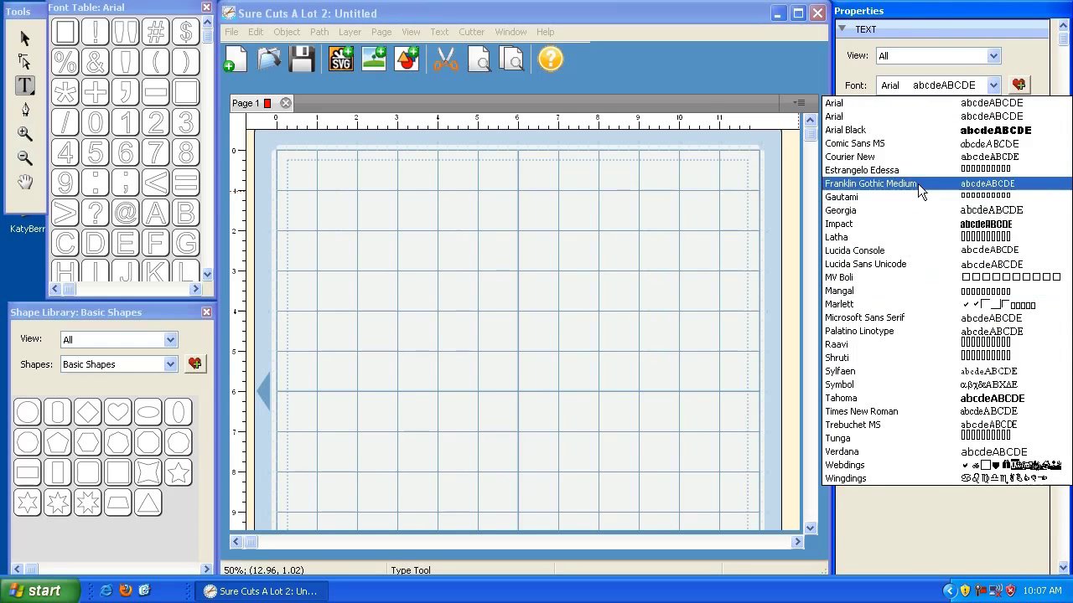
pyautogui.click(980, 16)
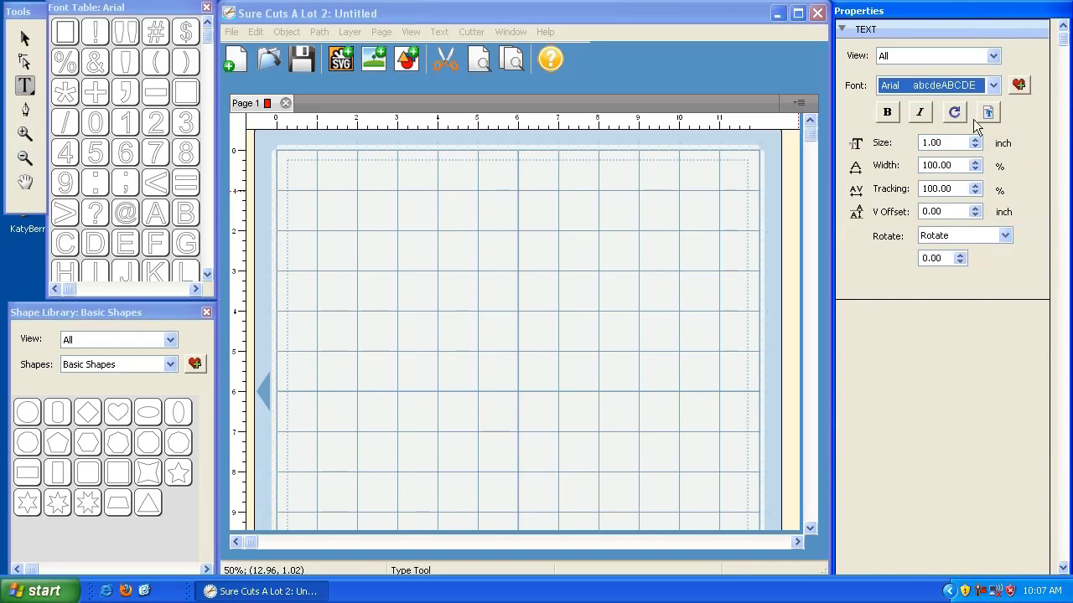
pyautogui.click(959, 114)
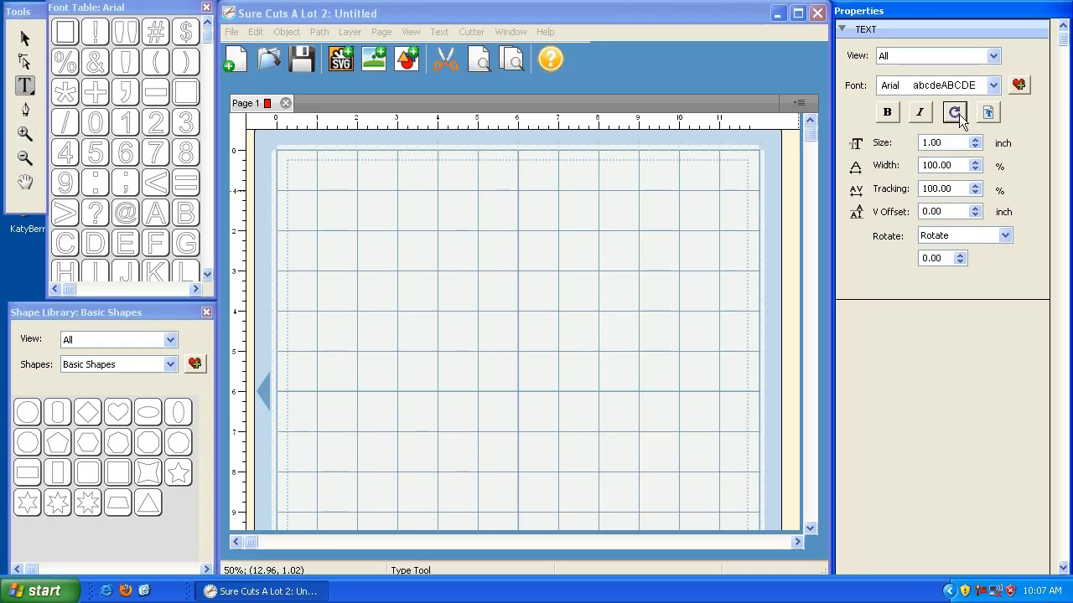
pyautogui.click(993, 85)
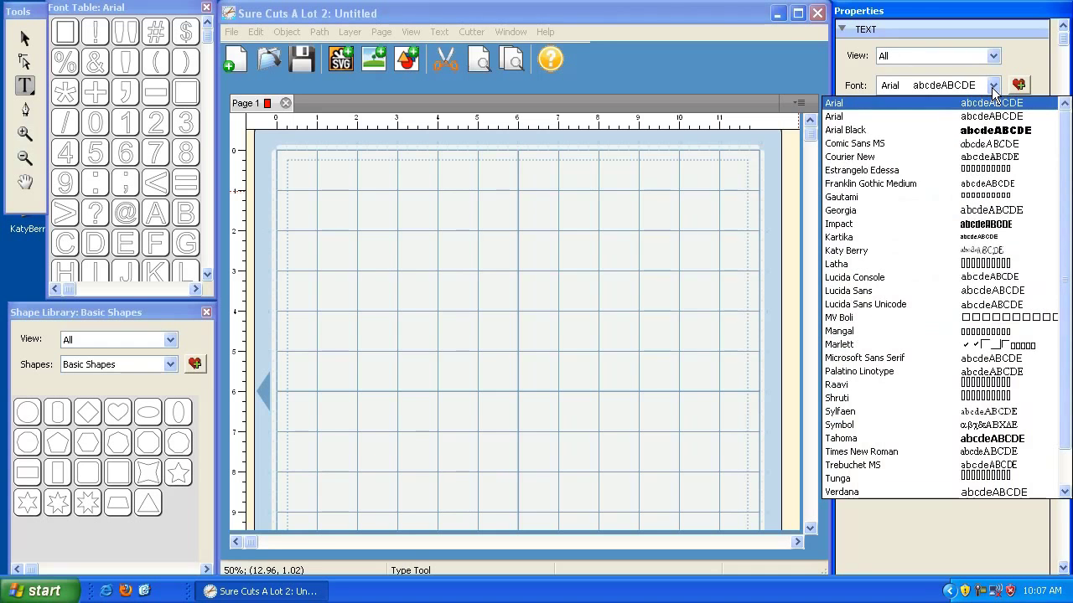
pyautogui.click(864, 254)
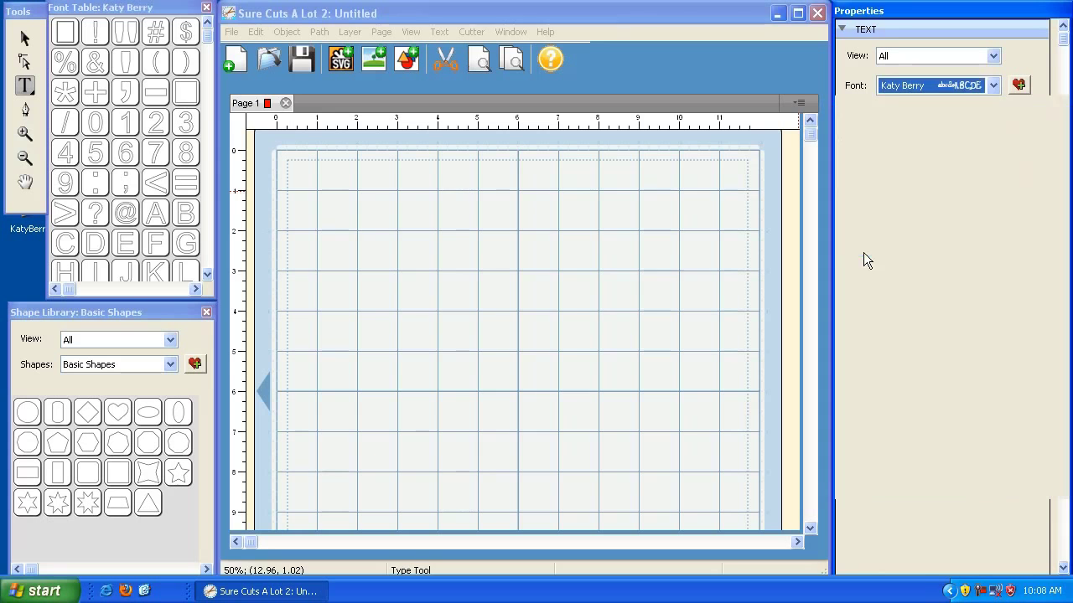
# - Add the text "katy Berry" in the upper-left part of the mat, starting about 1.8 inches across
pyautogui.click(350, 267)
pyautogui.write('Katy Be')
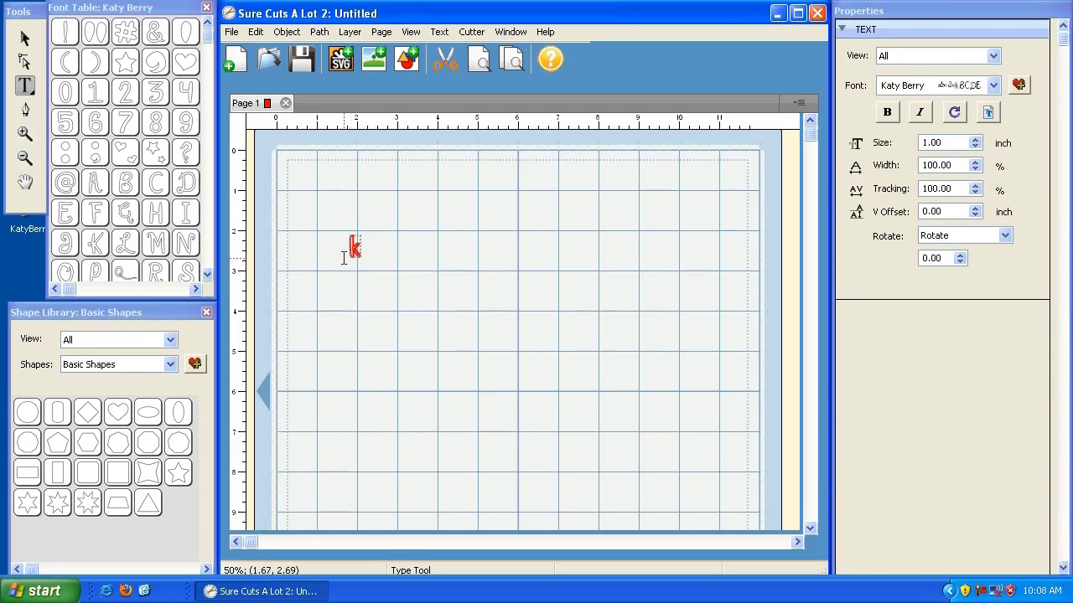
pyautogui.write('rry')
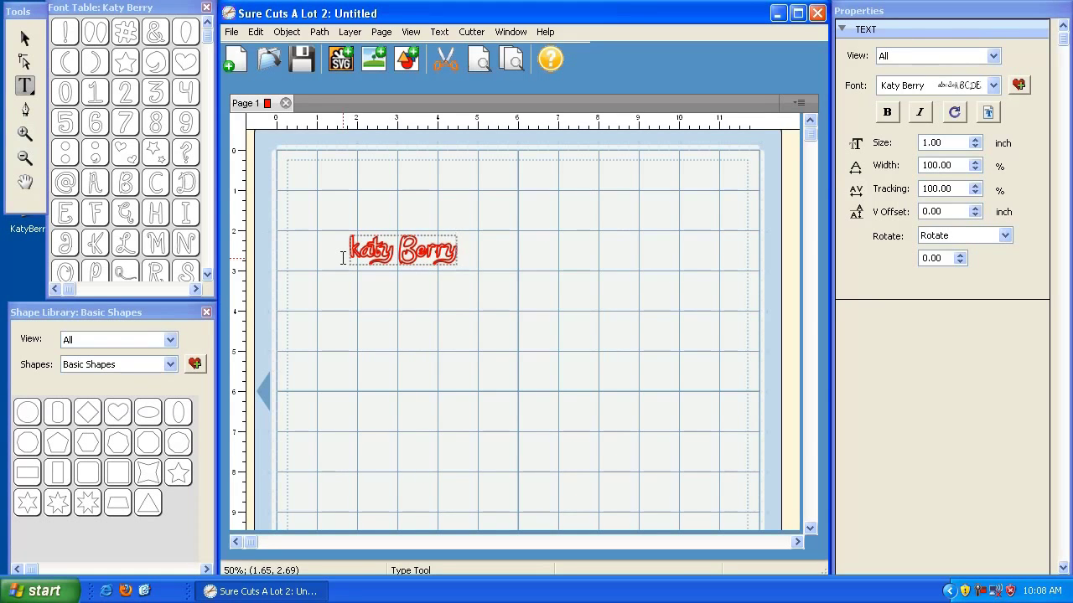
# - Close Sure Cuts A Lot 2 with its untitled document and start the program again
pyautogui.click(817, 13)
pyautogui.click(538, 343)
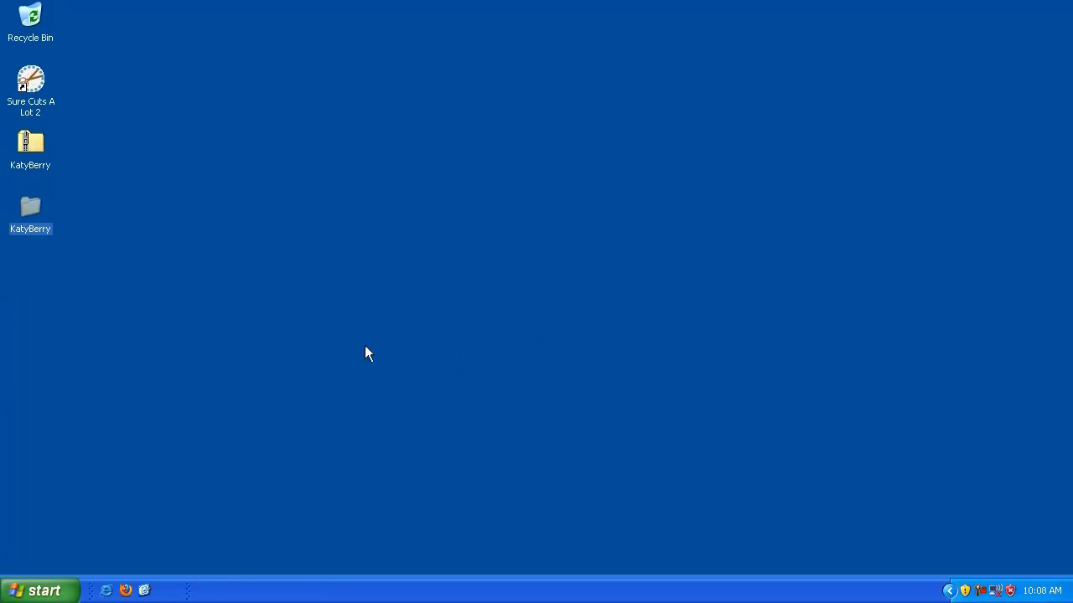
pyautogui.doubleClick(38, 94)
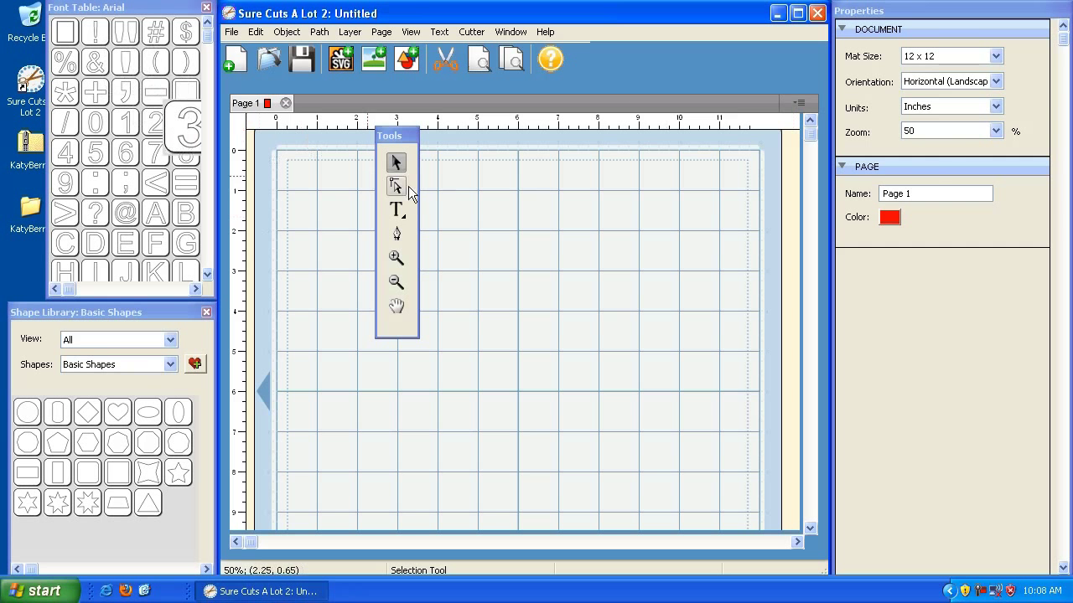
# - Activate the Type tool and check the font list for Katy Berry
pyautogui.click(395, 213)
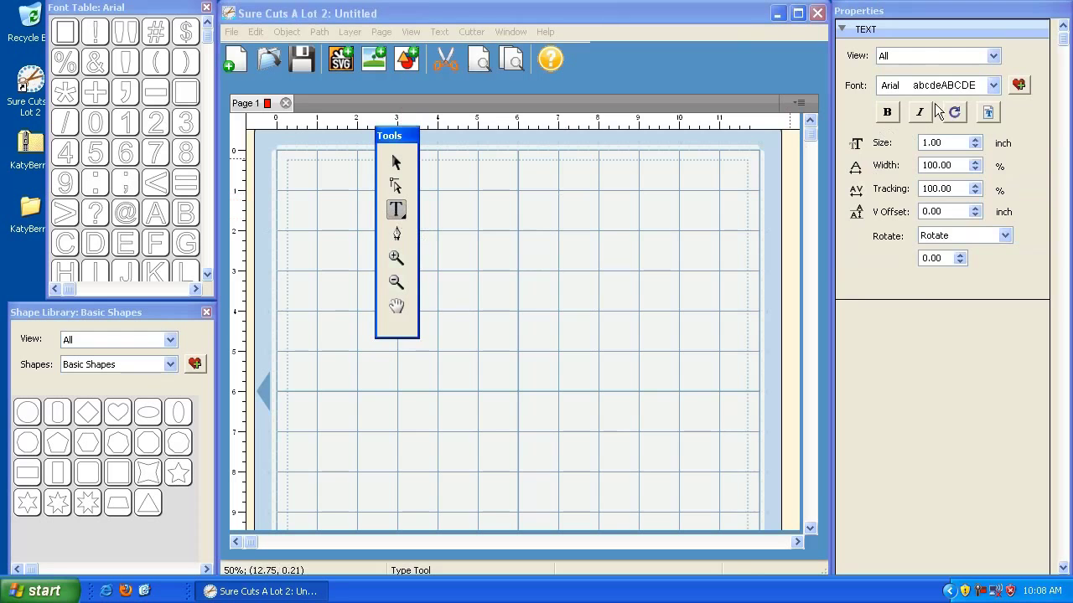
pyautogui.click(993, 86)
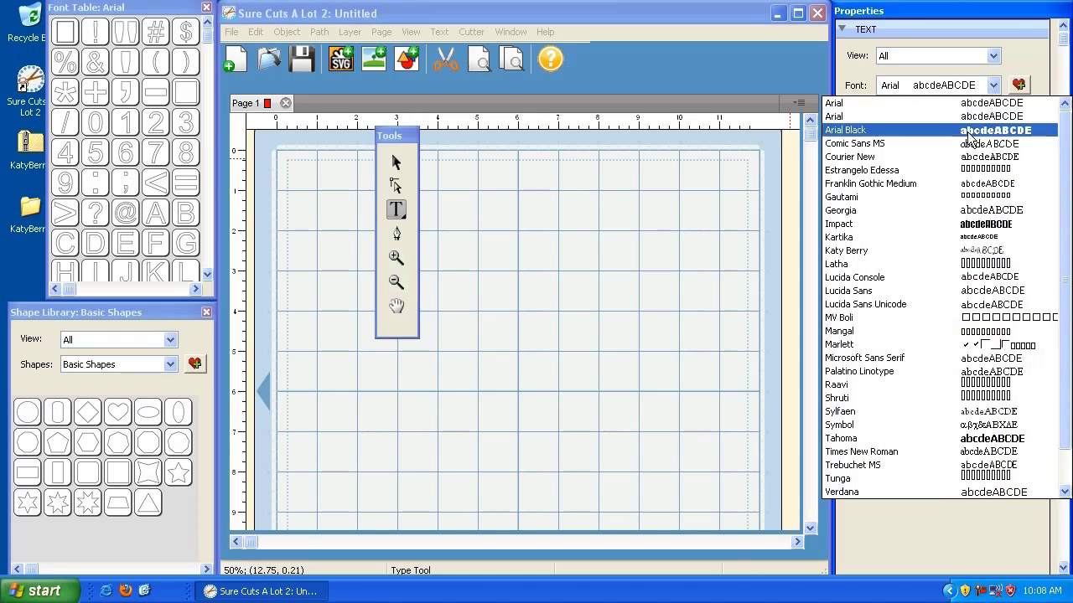
pyautogui.click(895, 250)
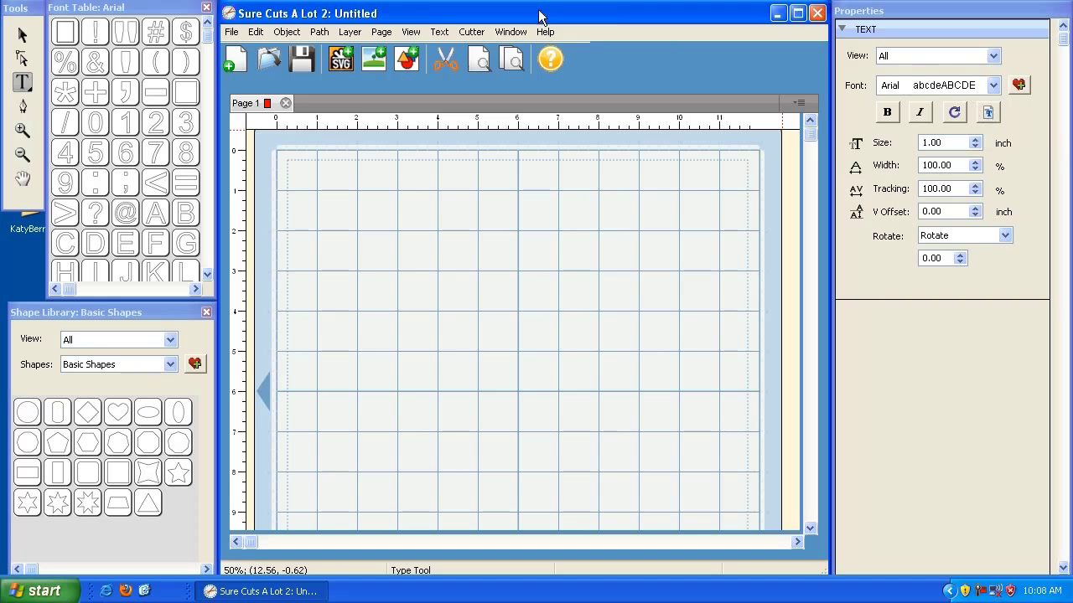
# - Look at the Load Font File command among the text commands
pyautogui.click(439, 33)
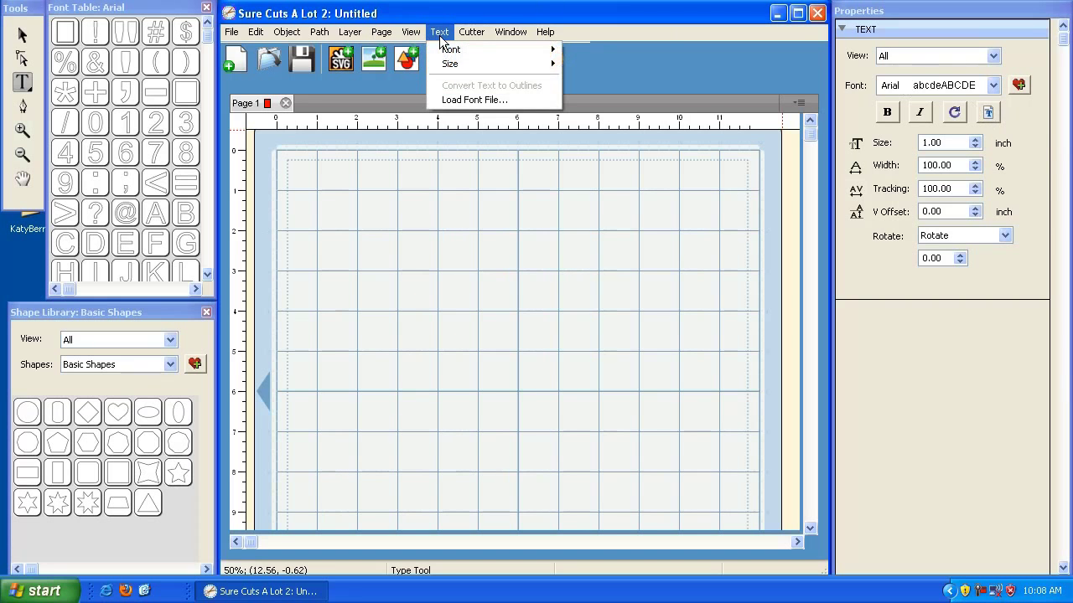
pyautogui.click(467, 100)
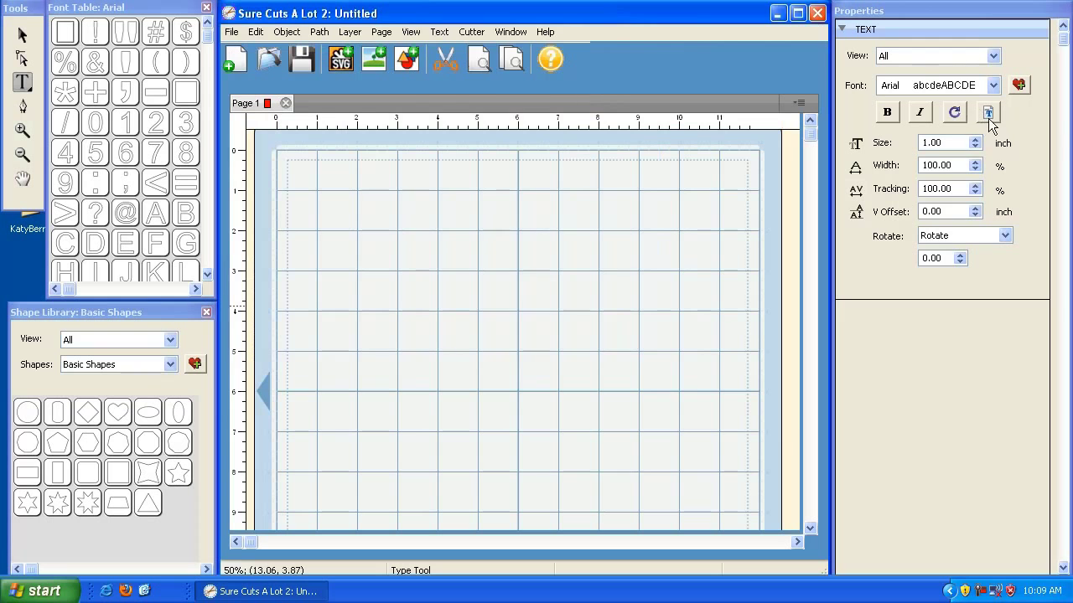
pyautogui.click(439, 31)
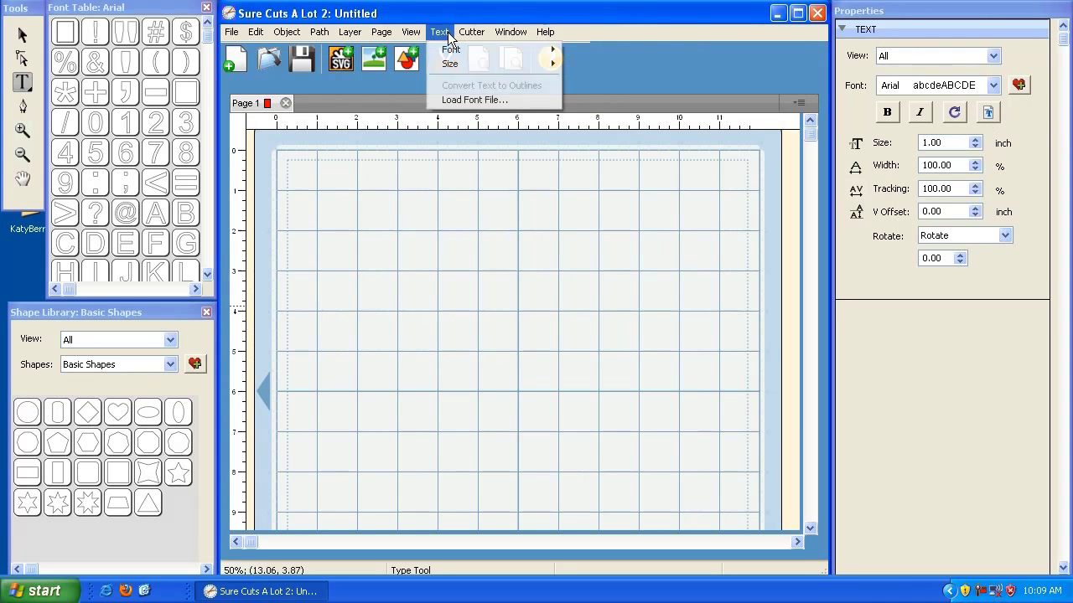
pyautogui.click(457, 100)
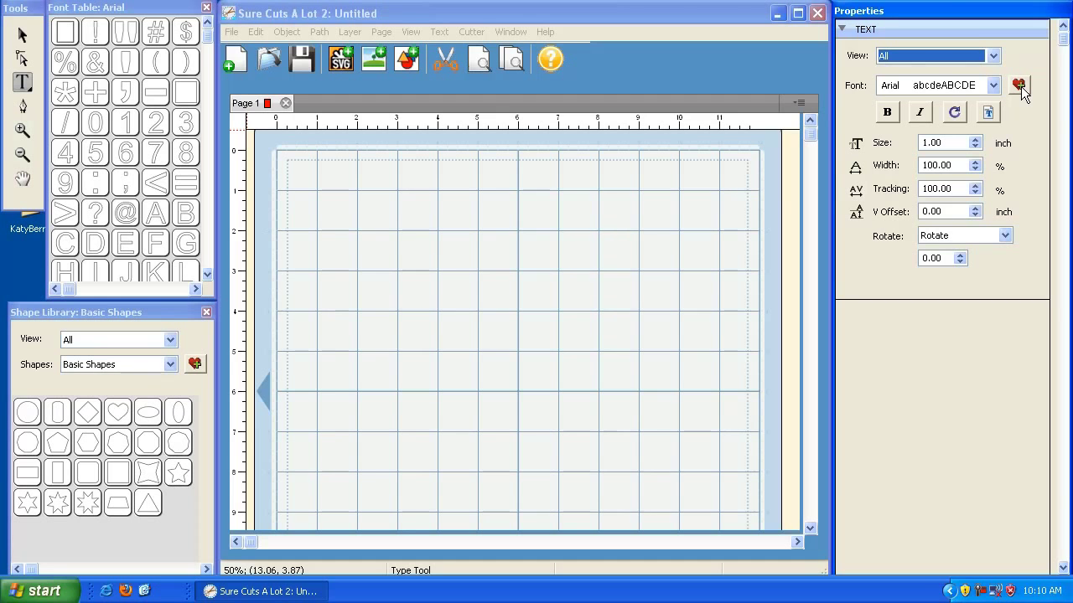
# - Set the text font to Katy Berry
pyautogui.click(996, 86)
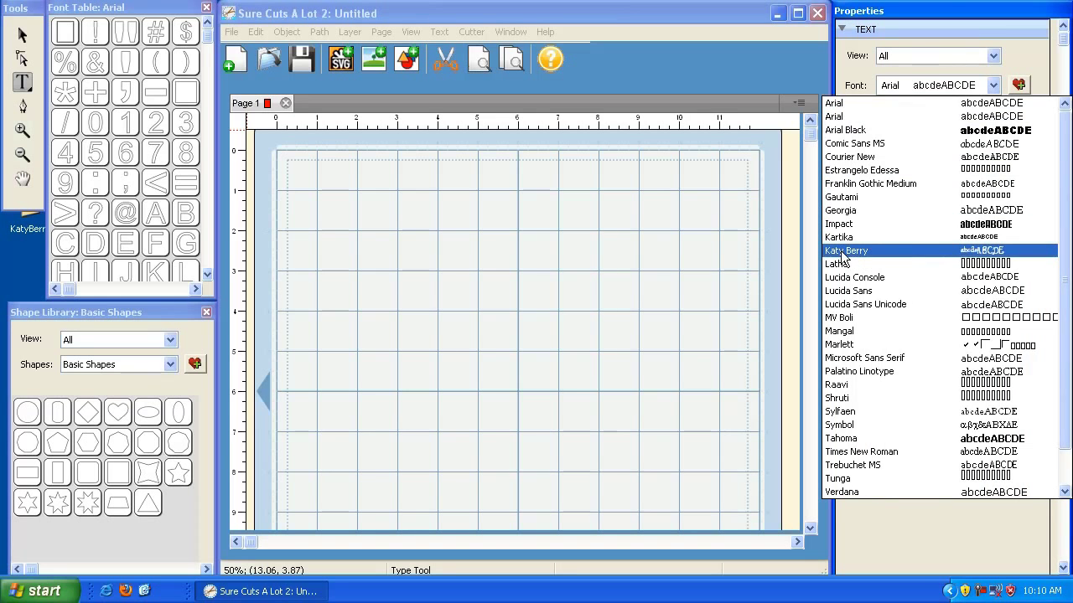
pyautogui.click(842, 252)
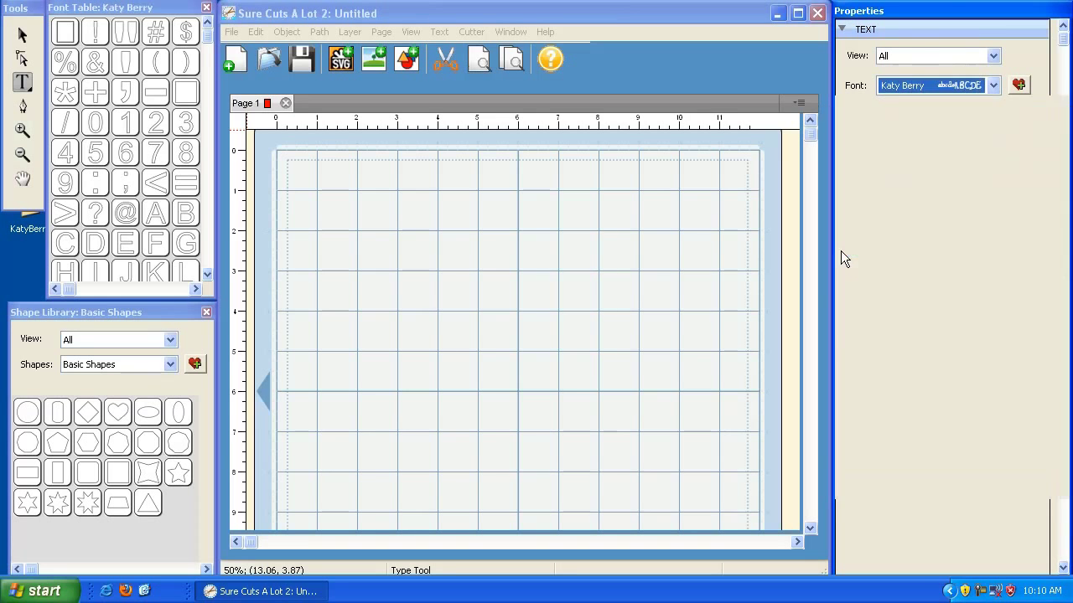
# - Add the Katy Berry and Tahoma fonts to the font favorites
pyautogui.click(1019, 85)
pyautogui.click(994, 85)
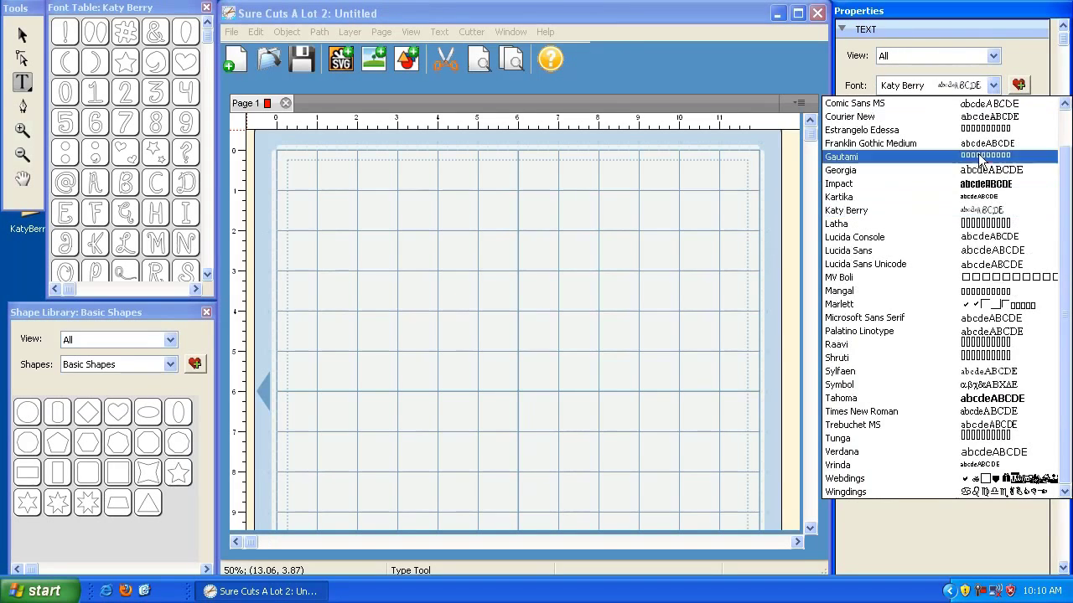
pyautogui.click(909, 397)
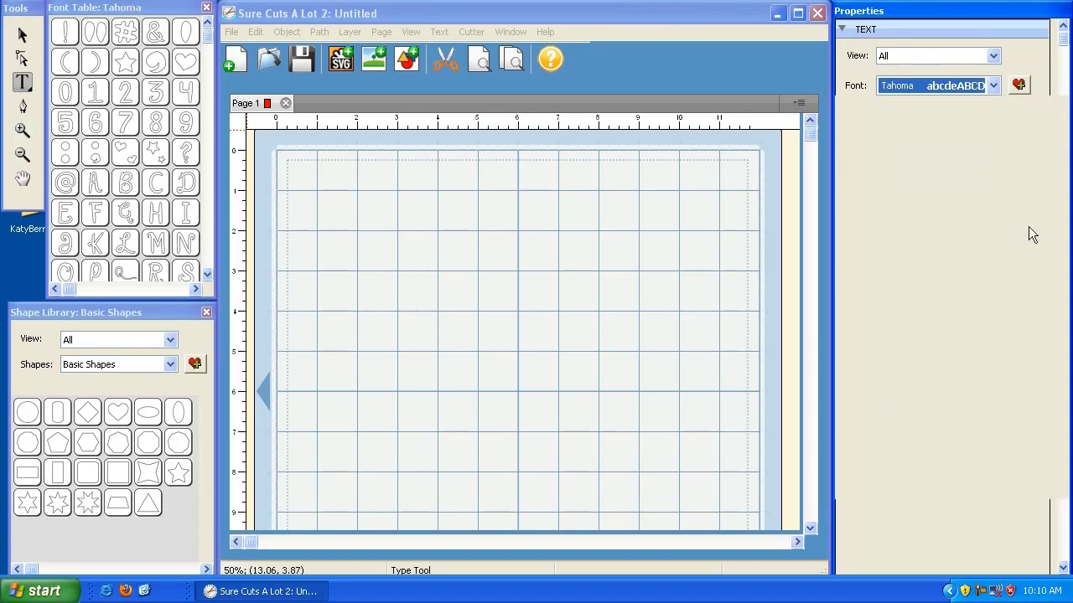
pyautogui.click(1019, 86)
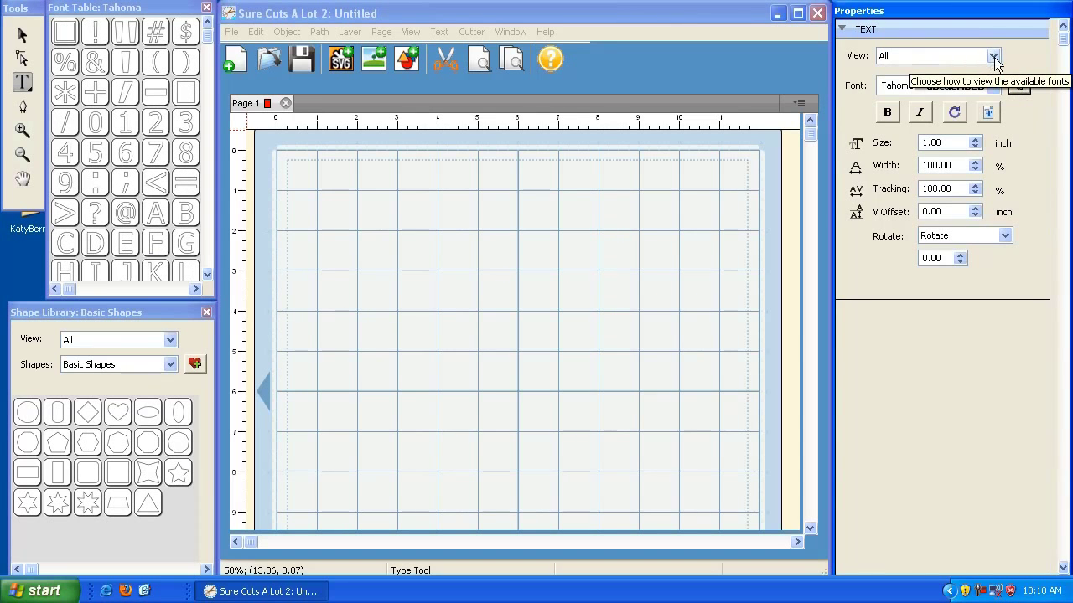
# - Switch the font view to Favorites and check which fonts it lists
pyautogui.click(993, 56)
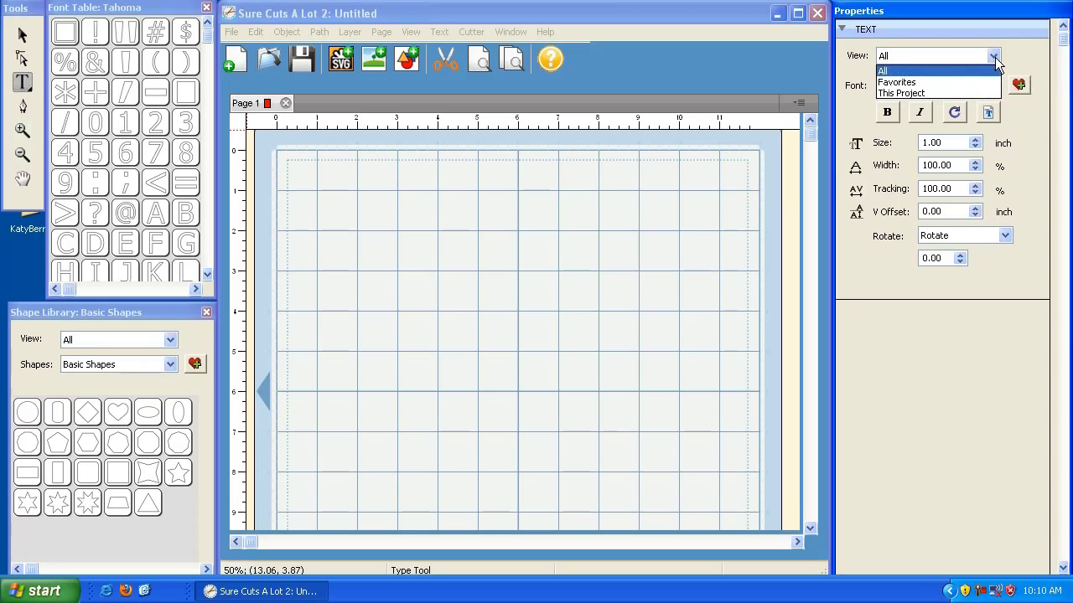
pyautogui.click(958, 82)
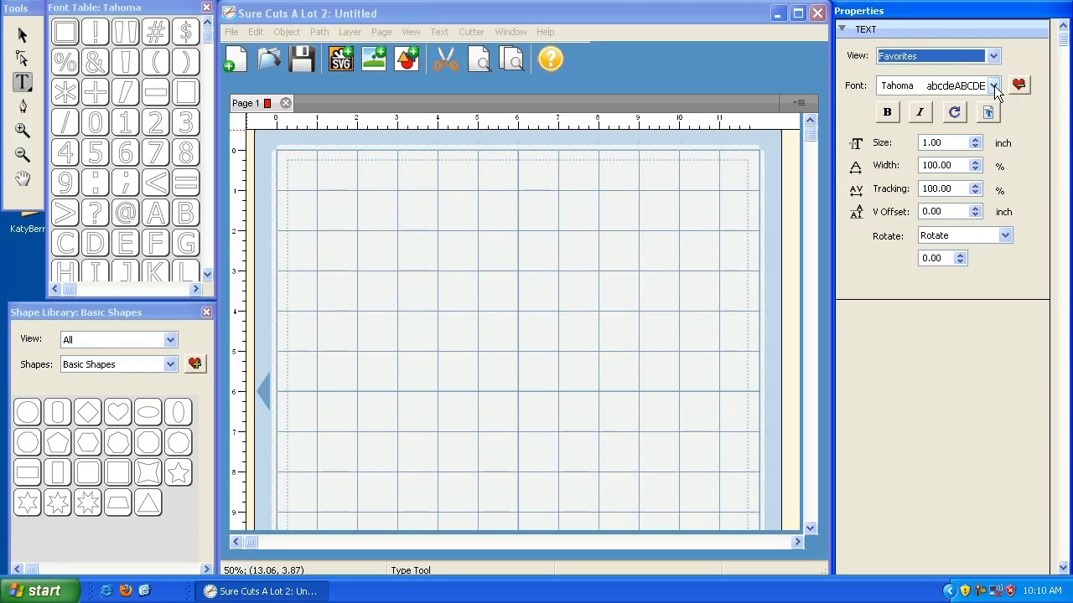
pyautogui.click(993, 86)
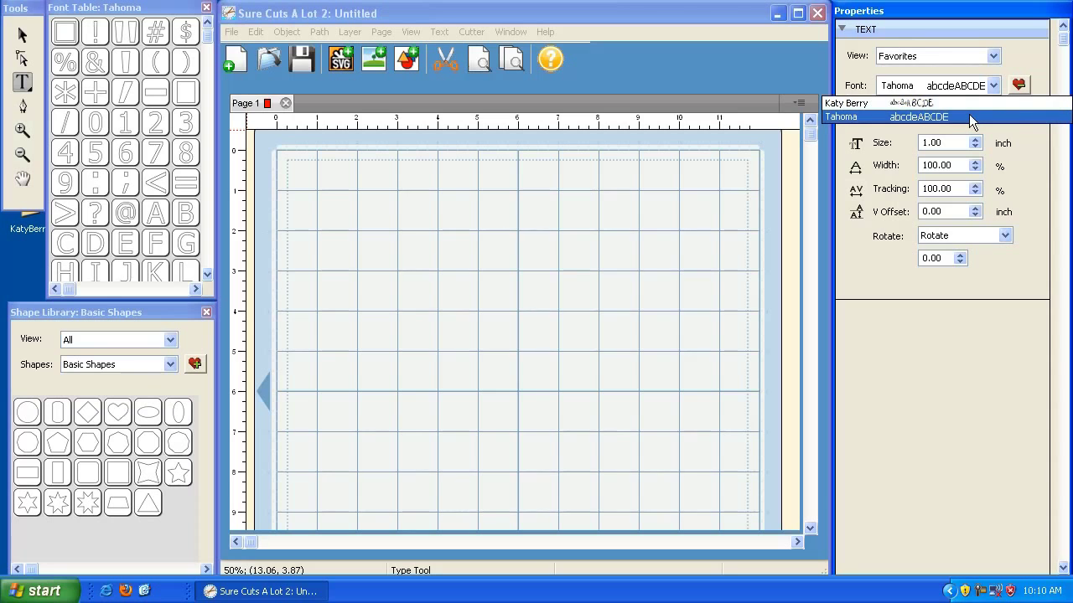
# - Remove Tahoma from the favorites and choose Katy Berry from the remaining favorite fonts
pyautogui.click(932, 115)
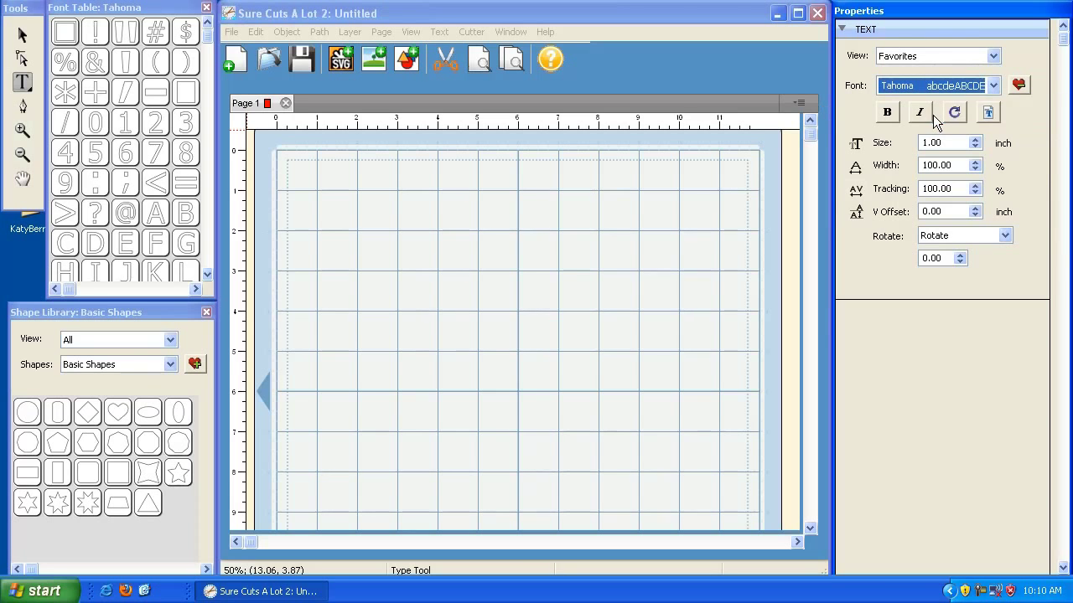
pyautogui.click(1018, 85)
pyautogui.click(993, 85)
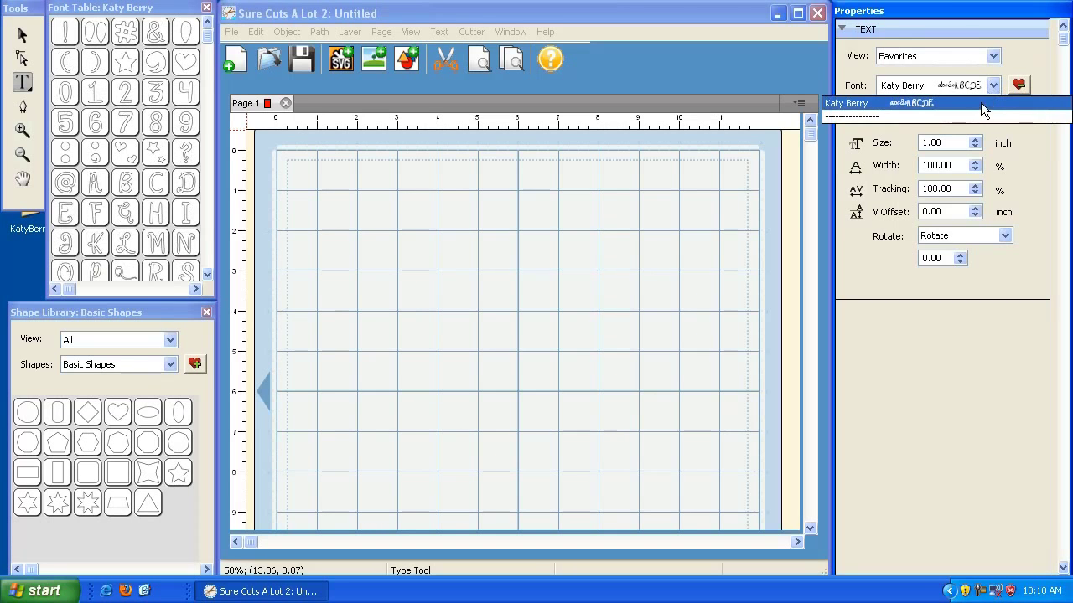
pyautogui.click(980, 100)
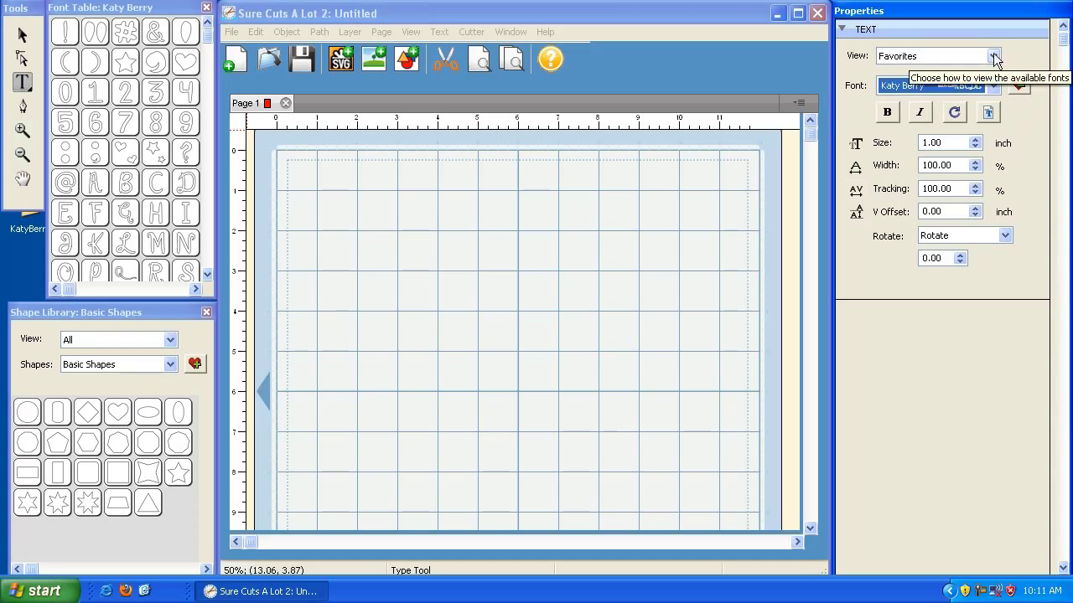
# - Return the font view to All and add Kartika to the favorites
pyautogui.click(993, 56)
pyautogui.click(884, 71)
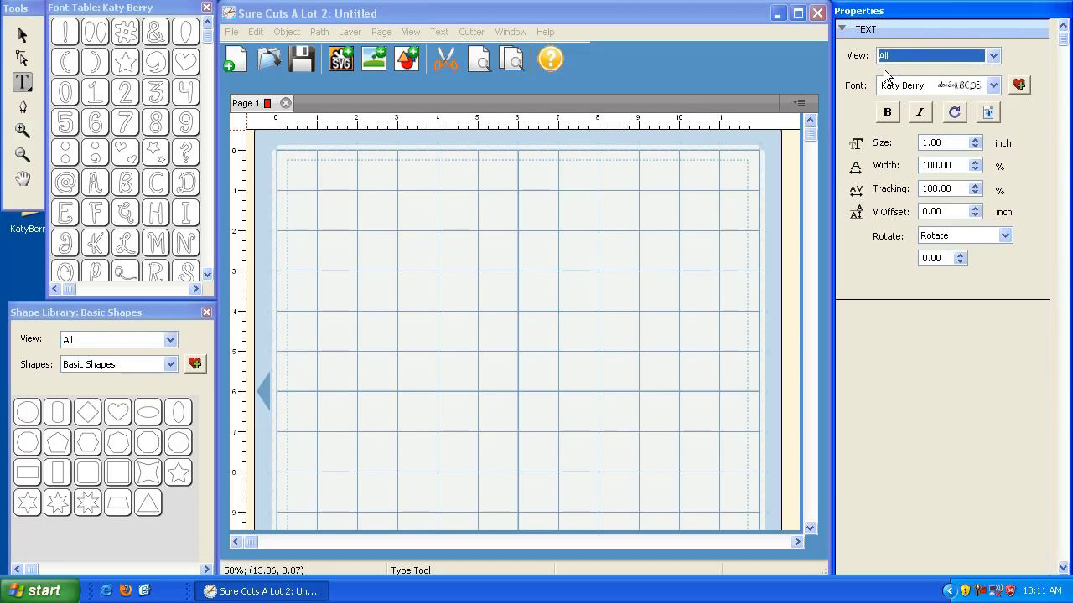
pyautogui.click(994, 85)
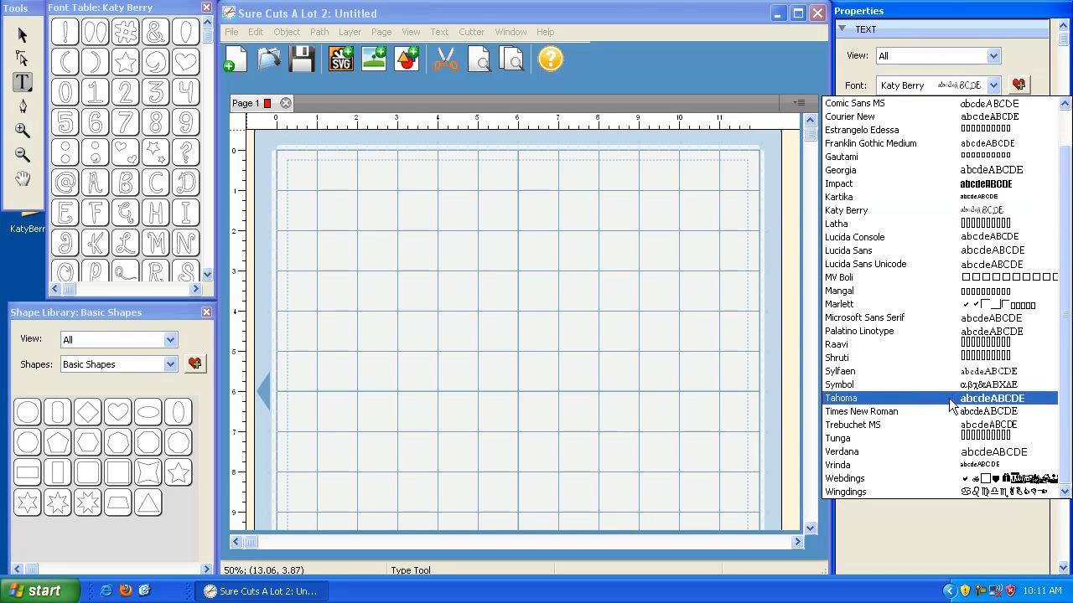
pyautogui.click(875, 197)
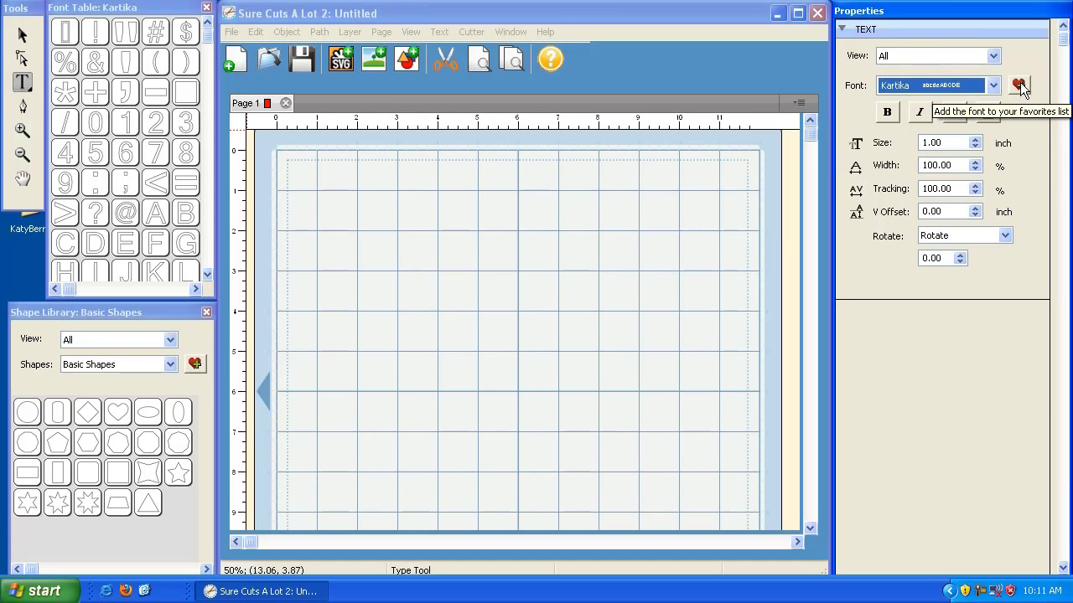
pyautogui.click(1020, 86)
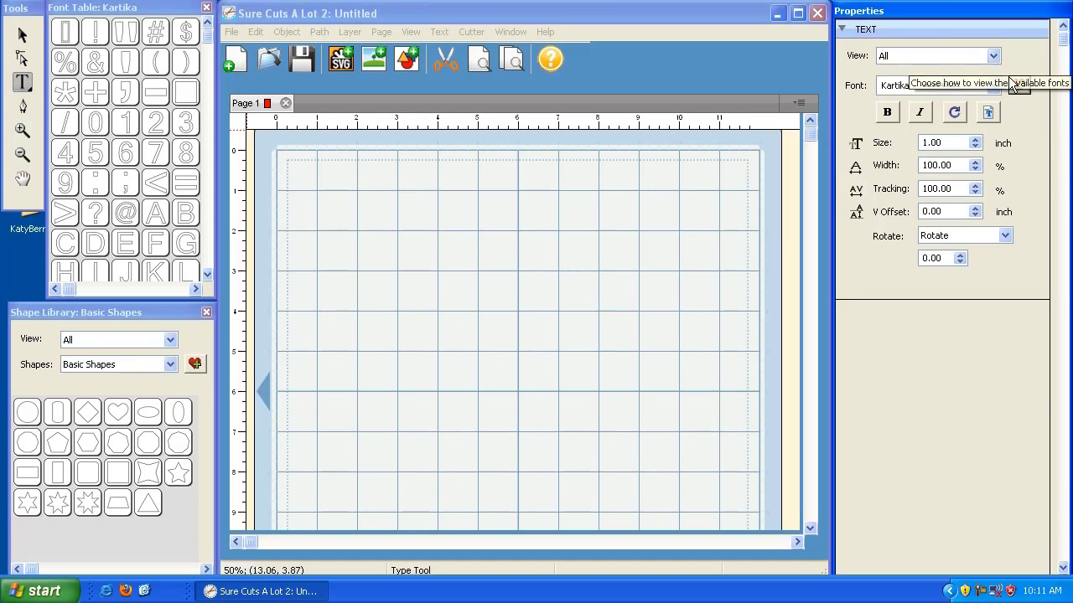
# - Check the favorite fonts list for Kartika using the Favorites view
pyautogui.click(994, 57)
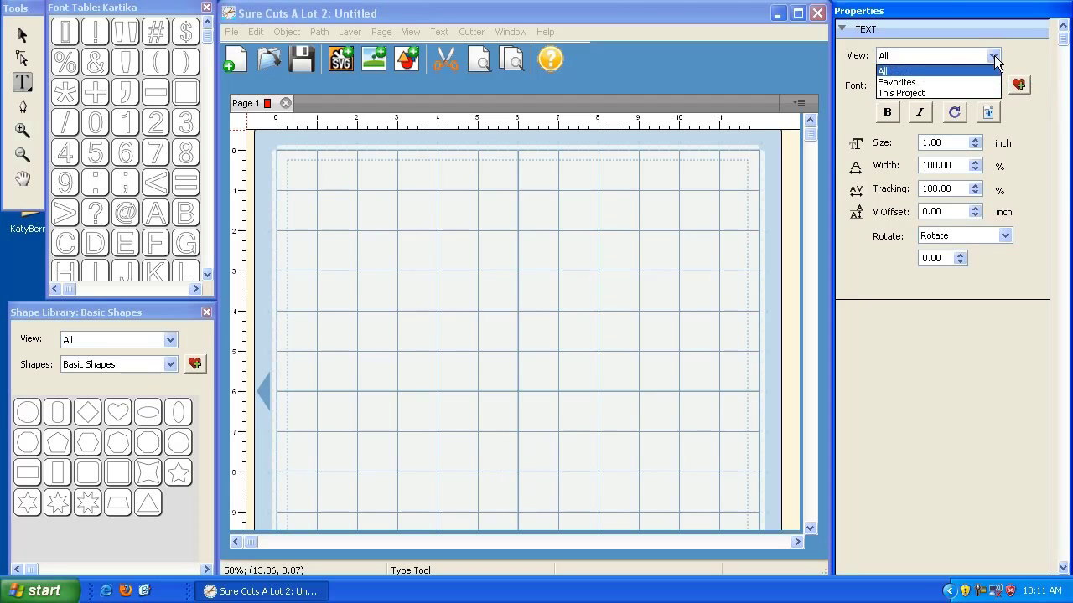
pyautogui.click(949, 81)
pyautogui.click(994, 85)
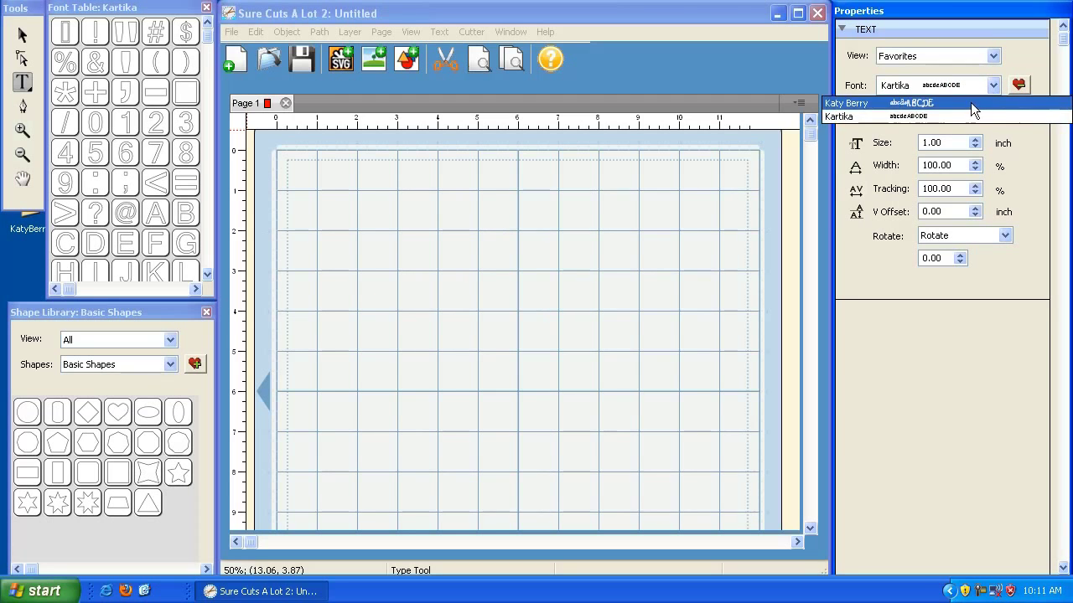
pyautogui.click(995, 59)
# - Show all fonts again and add the text TEST in Impact, about 1 inch across and 2 inches down the page
pyautogui.click(995, 59)
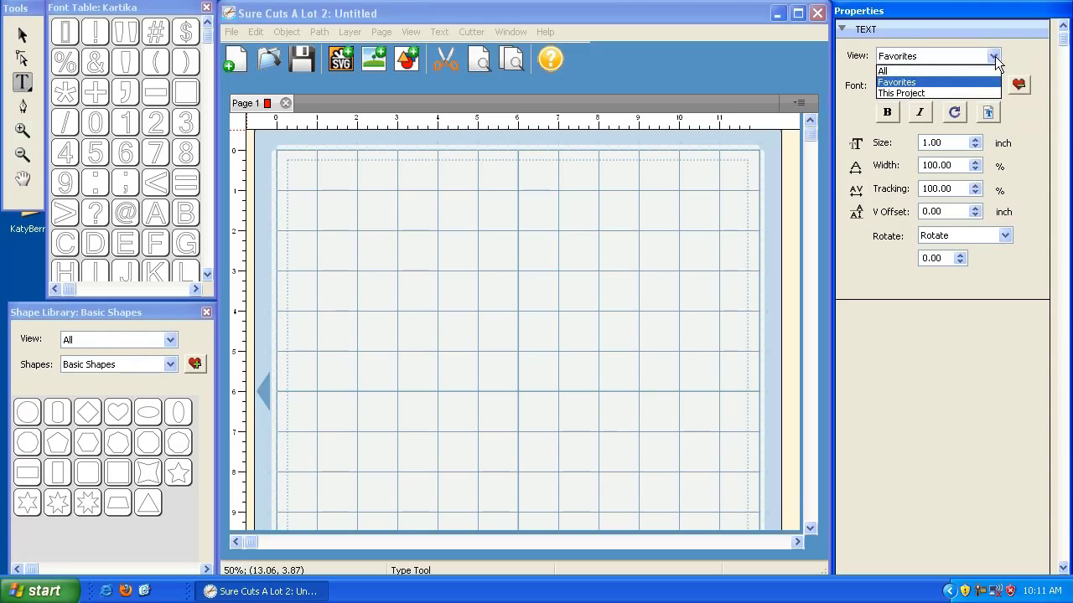
pyautogui.click(990, 70)
pyautogui.click(992, 87)
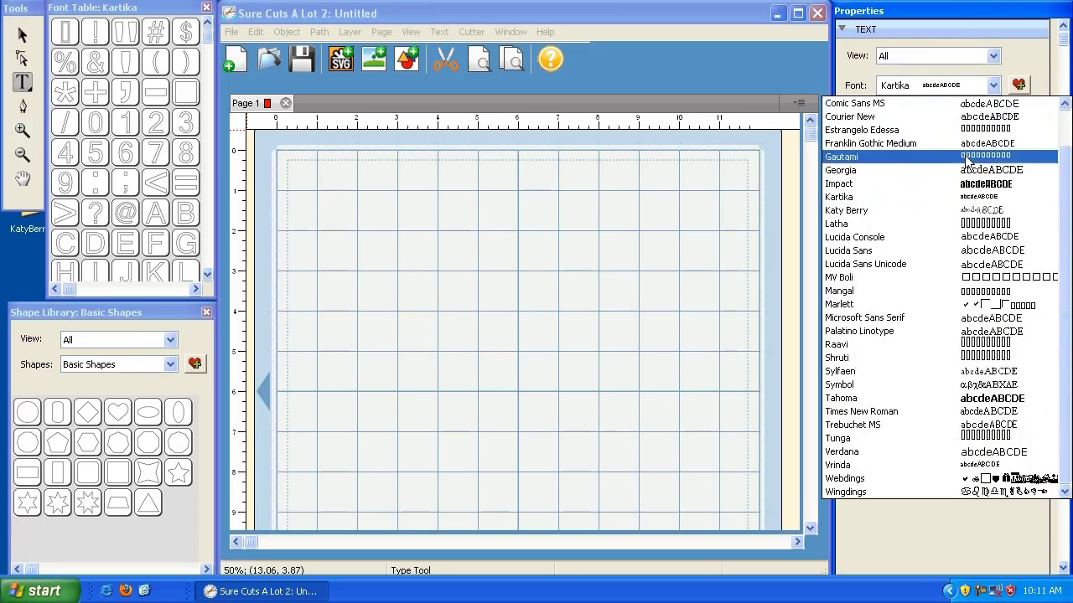
pyautogui.click(906, 183)
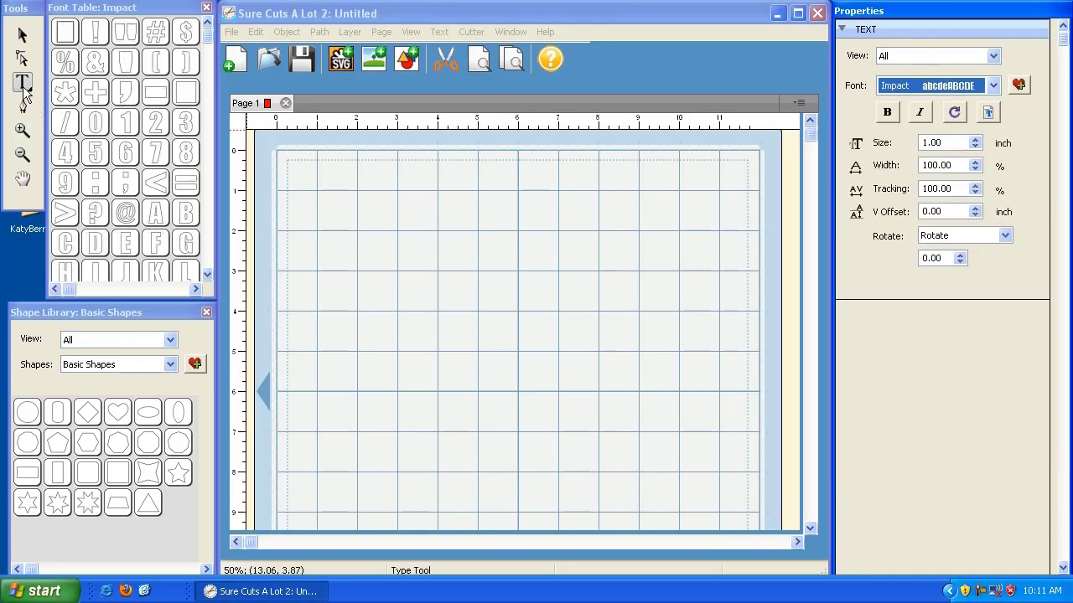
pyautogui.click(315, 224)
pyautogui.write('TEST')
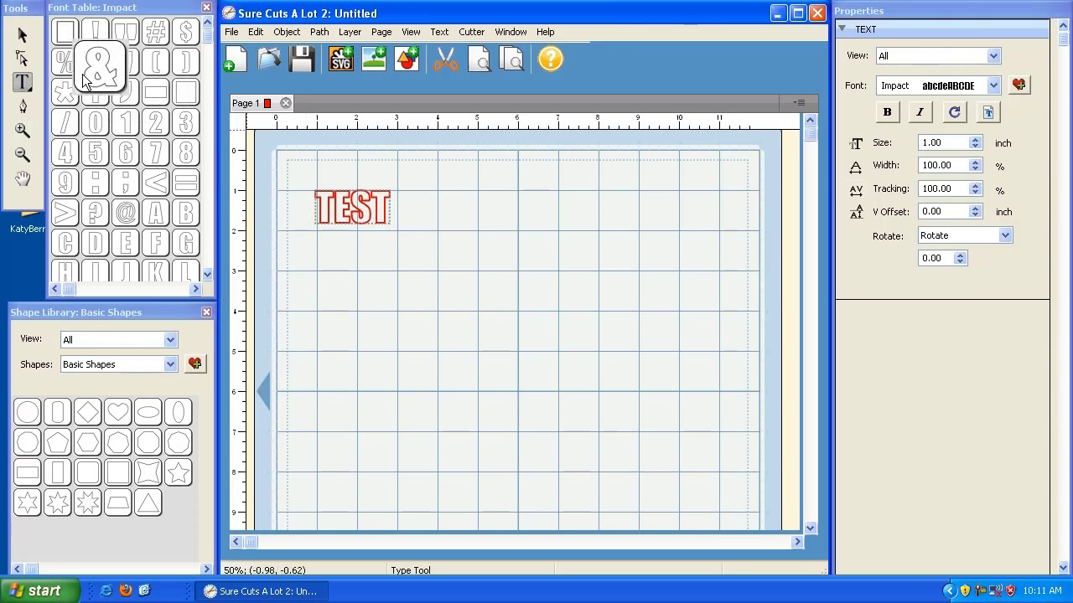
# - Add a separate text TEST in the Symbol font, about 4 inches across and 5.4 inches down the page
pyautogui.click(22, 34)
pyautogui.click(503, 183)
pyautogui.click(22, 82)
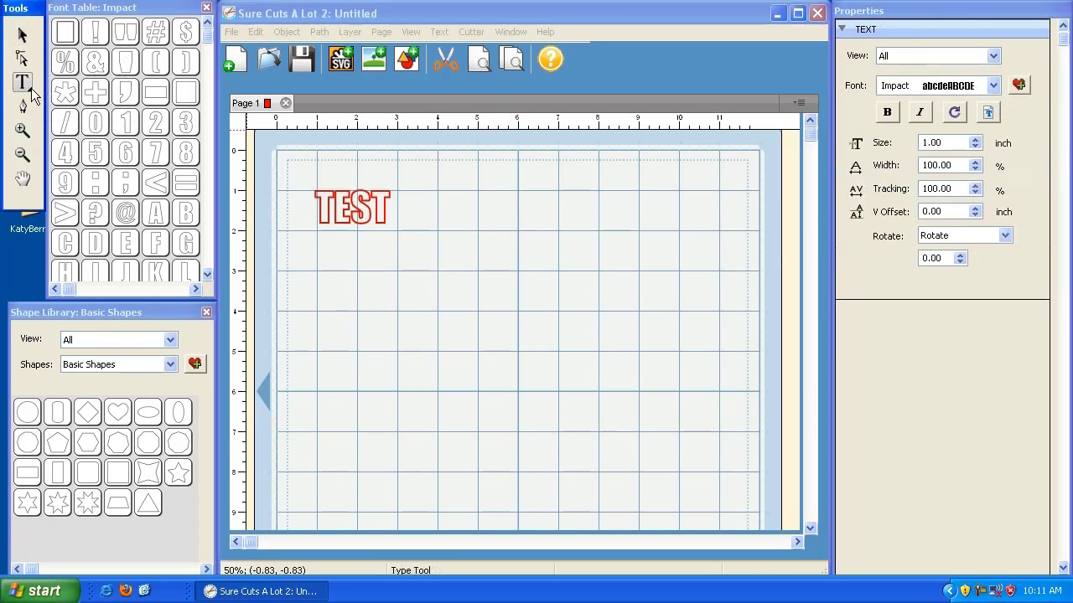
pyautogui.click(992, 86)
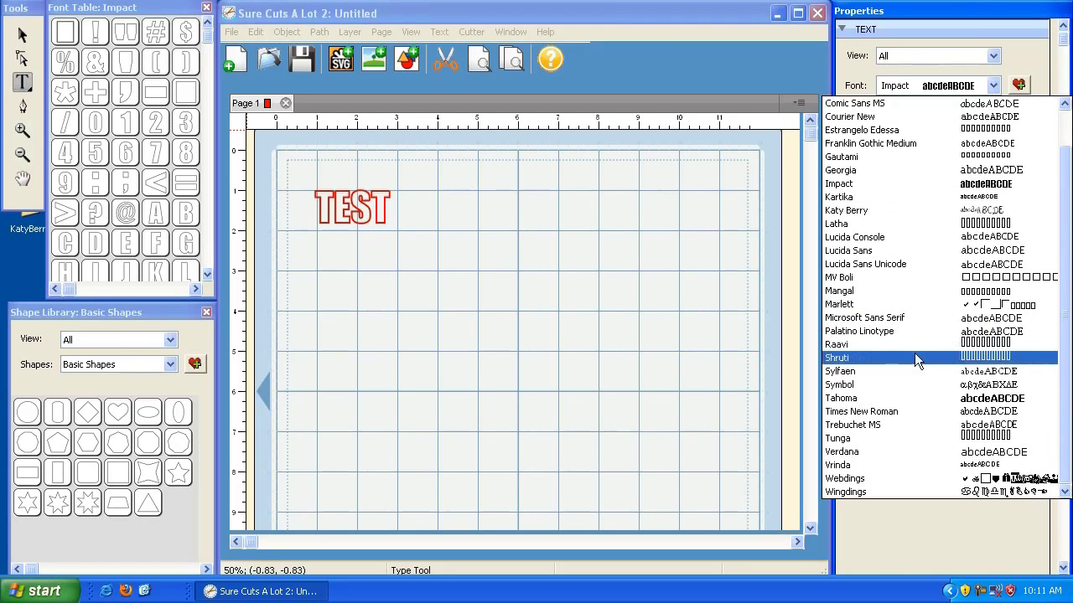
pyautogui.click(920, 386)
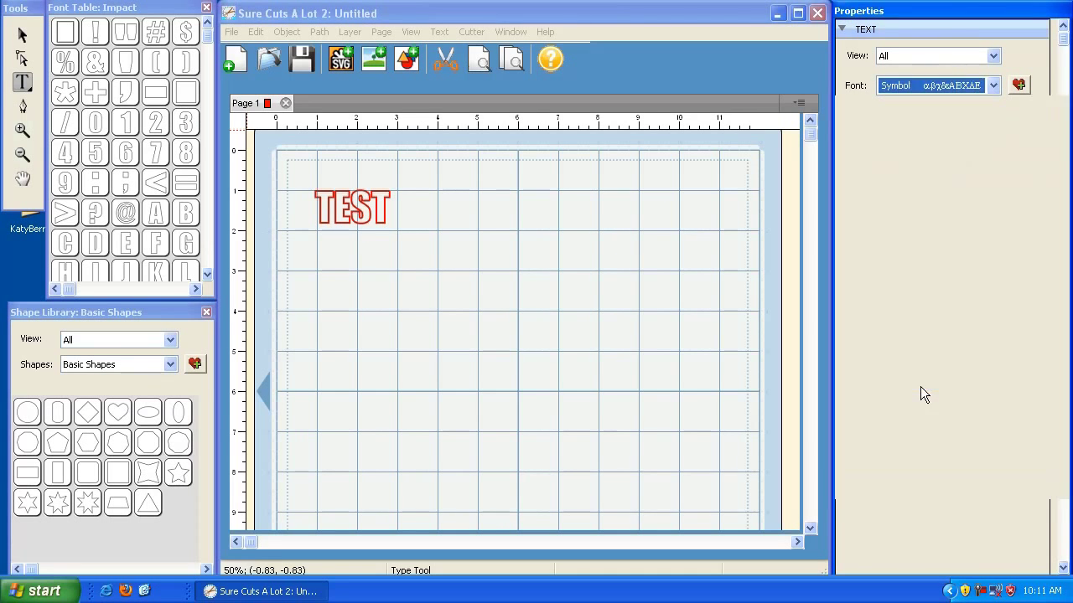
pyautogui.click(439, 369)
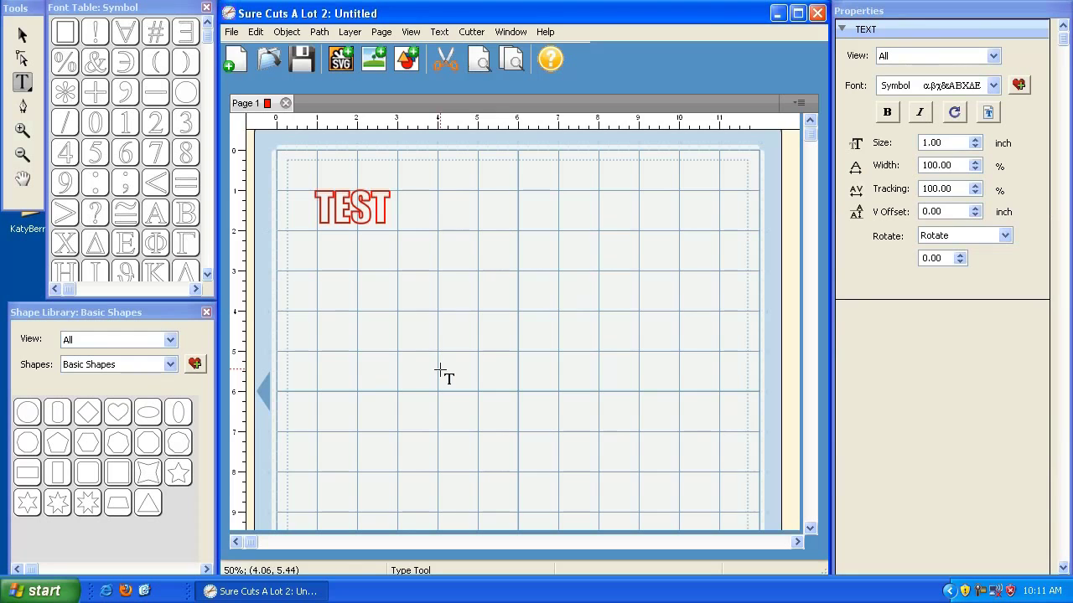
pyautogui.write('TEST')
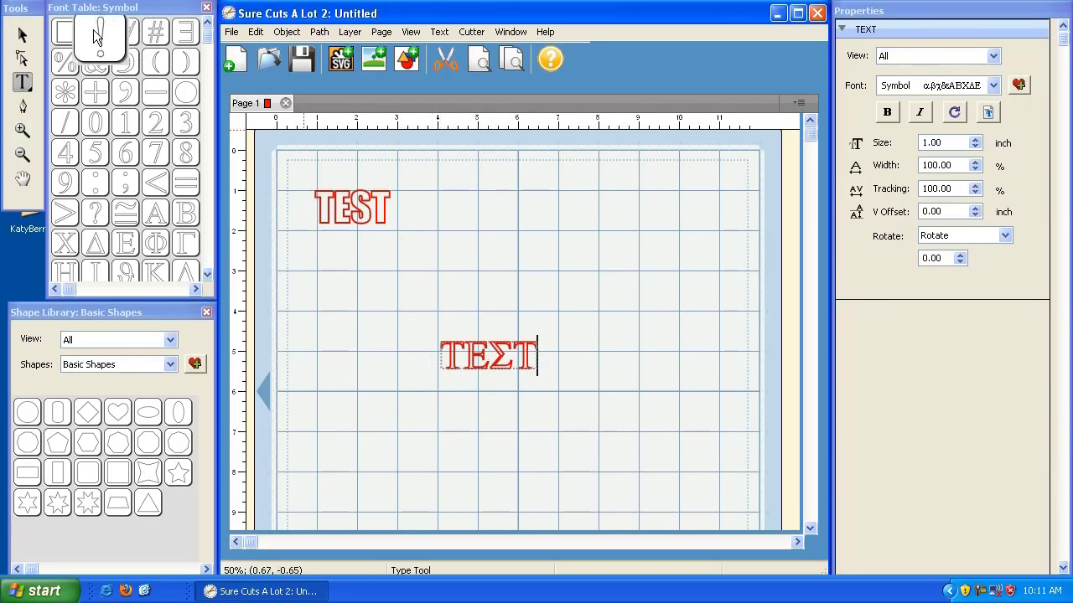
# - Switch the font view to This Project and look through the fonts used in the document
pyautogui.click(992, 58)
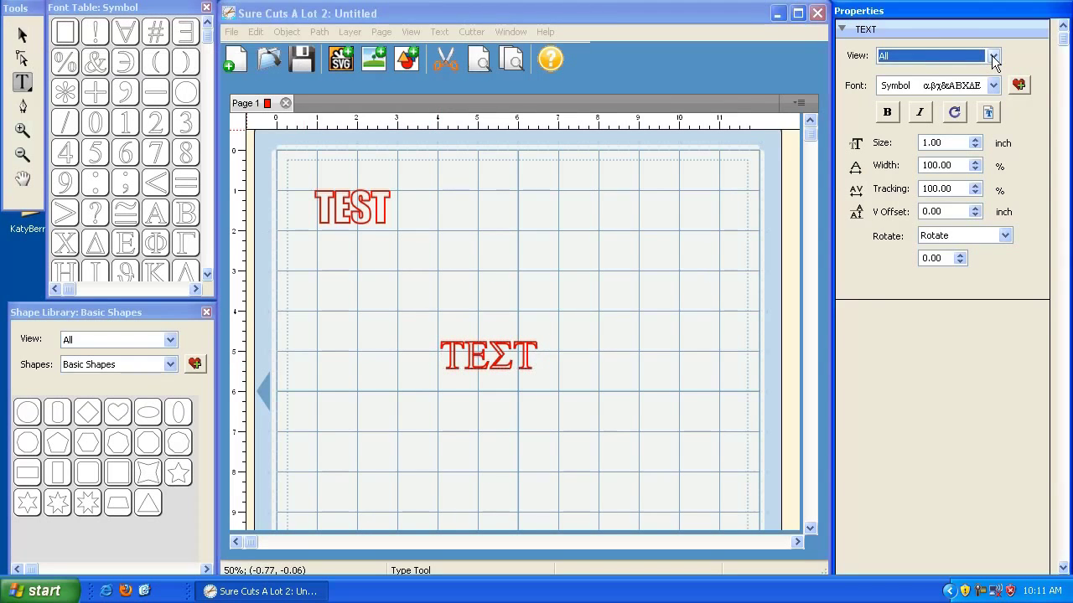
pyautogui.click(992, 57)
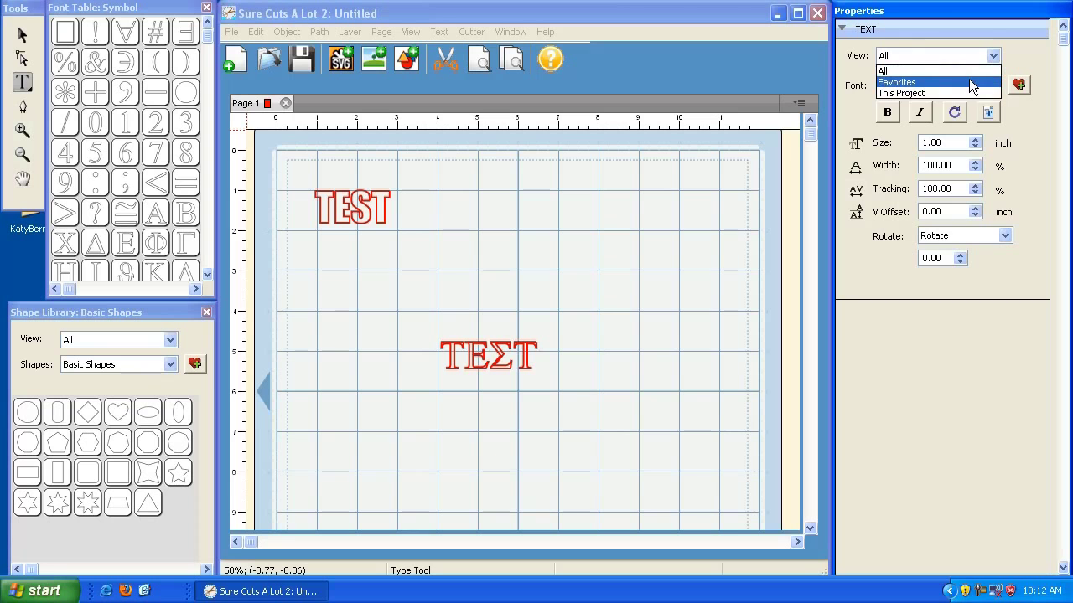
pyautogui.click(922, 93)
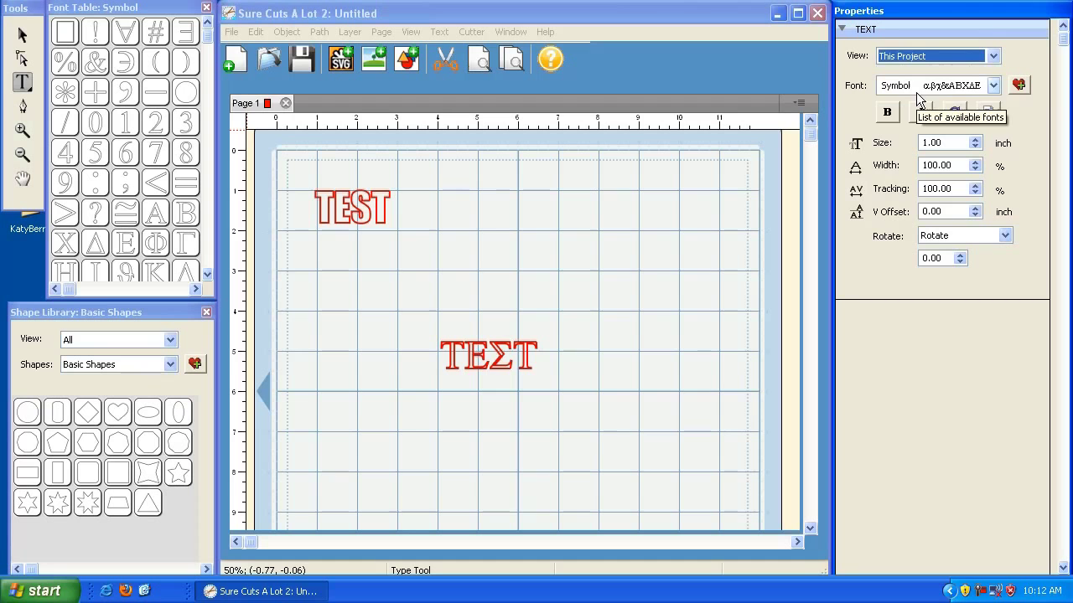
pyautogui.click(992, 87)
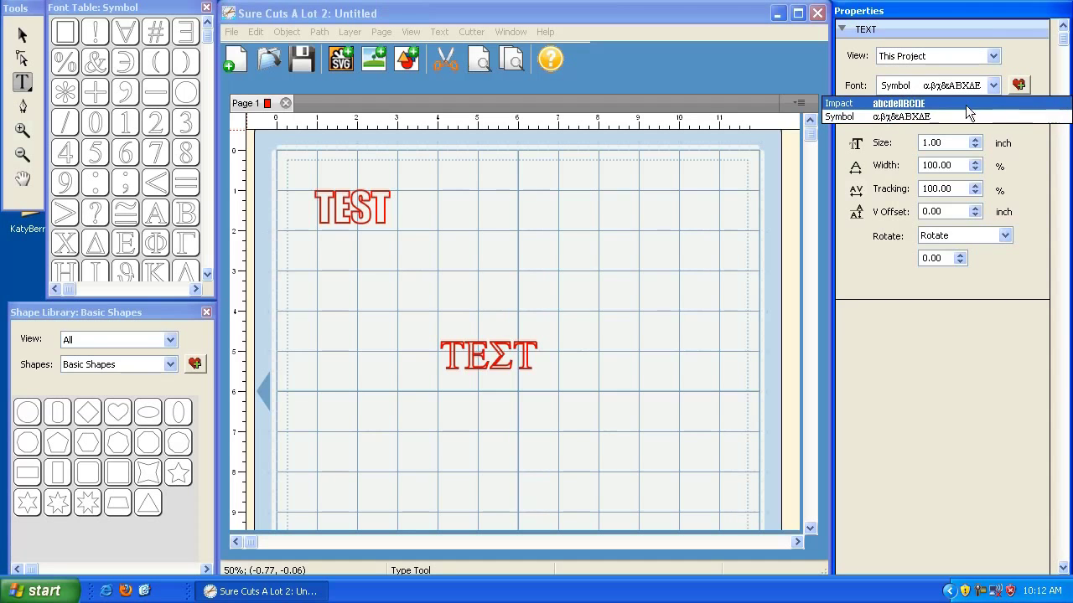